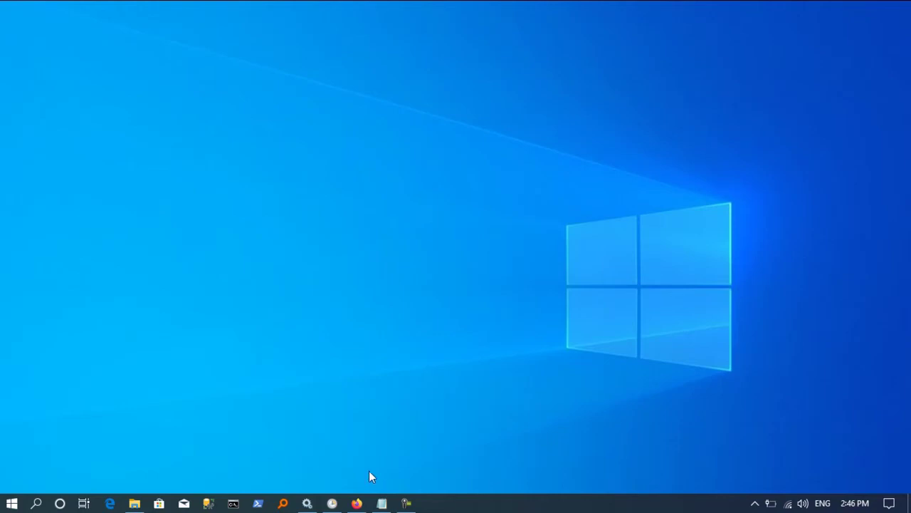
- Open Firefox on the Amiri Tech YouTube channel and subscribe
click(357, 503)
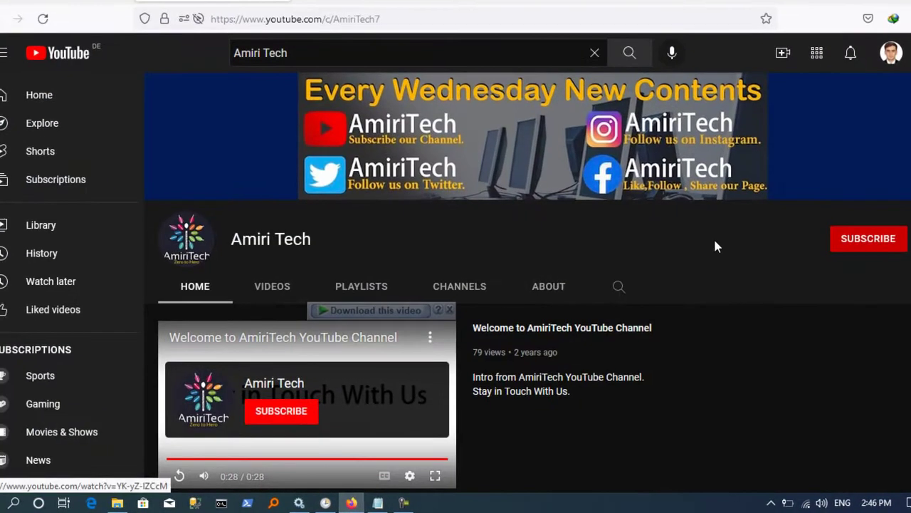
scroll(902, 145, down, 2)
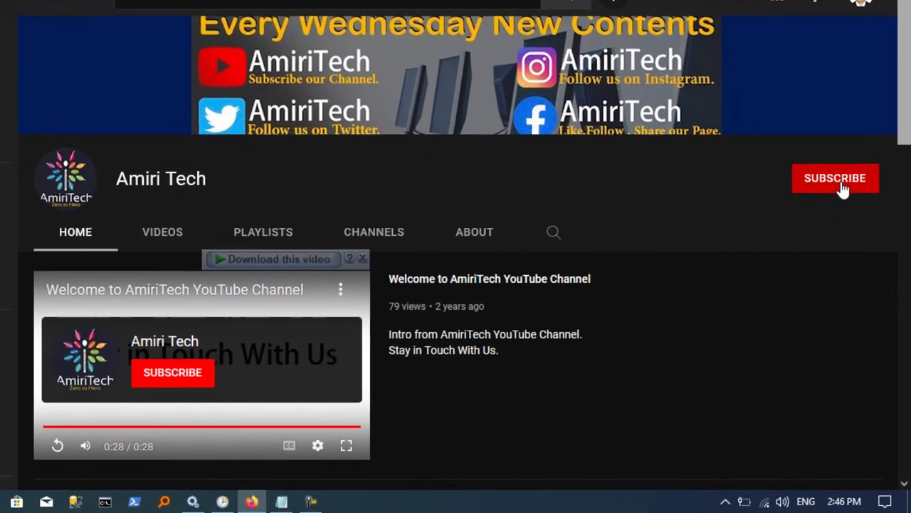
click(843, 189)
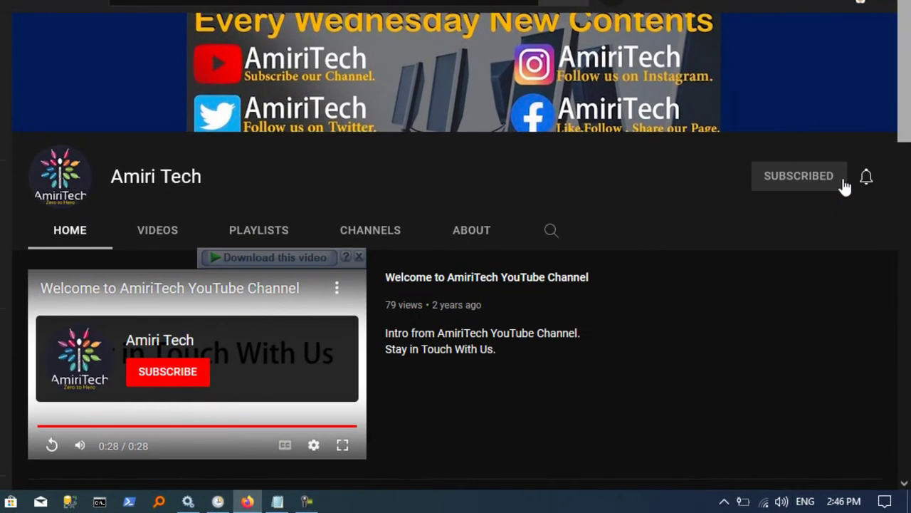
- Set the channel notifications to All, reload the page and close the browser
click(867, 180)
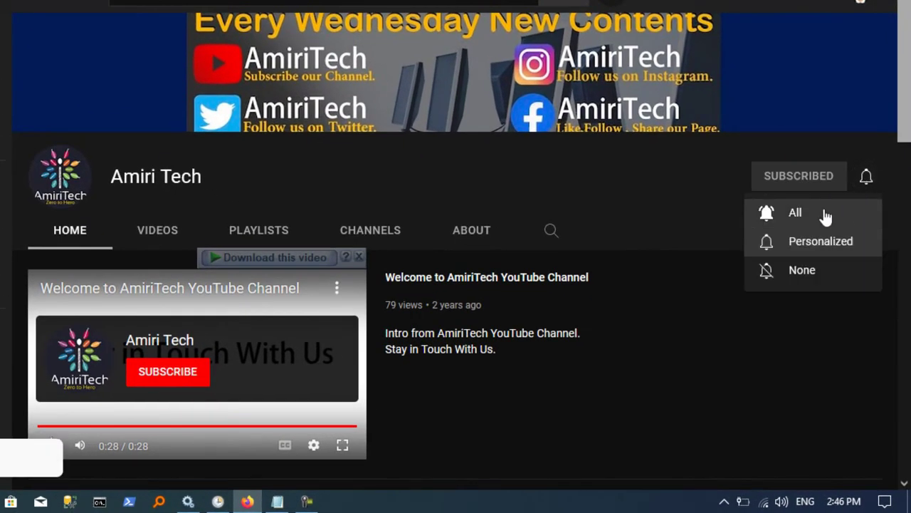
click(824, 213)
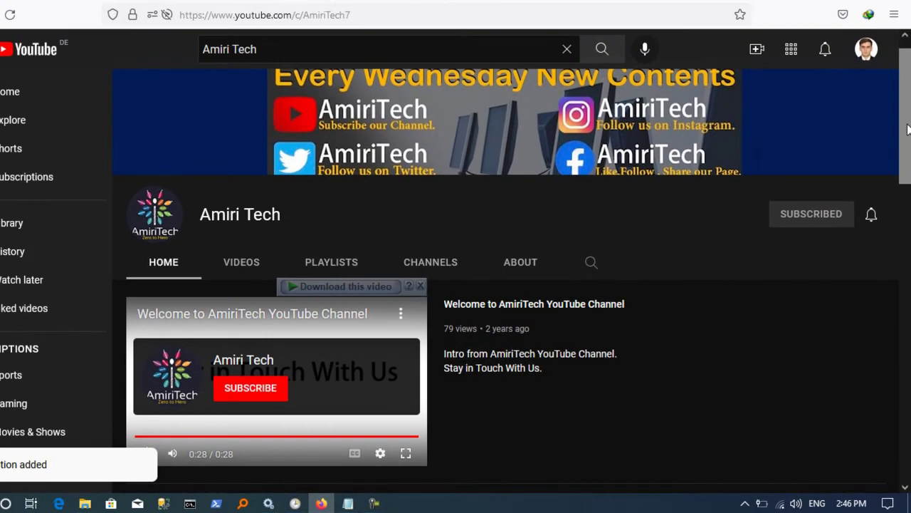
key(F5)
mouse_move(908, 118)
mouse_down()
mouse_move(909, 379)
mouse_move(910, 184)
mouse_up()
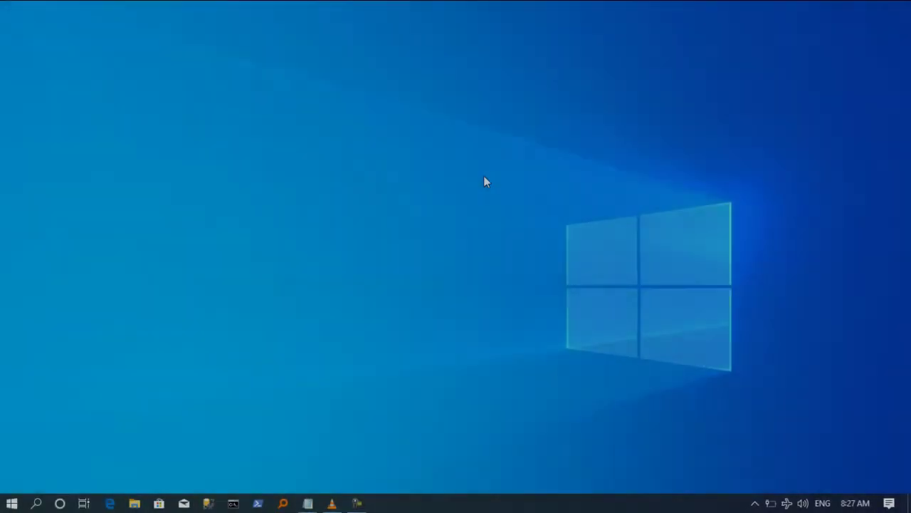
- Launch Word with the winword command and start a blank document
key(super+r)
text(winwor)
key(Return)
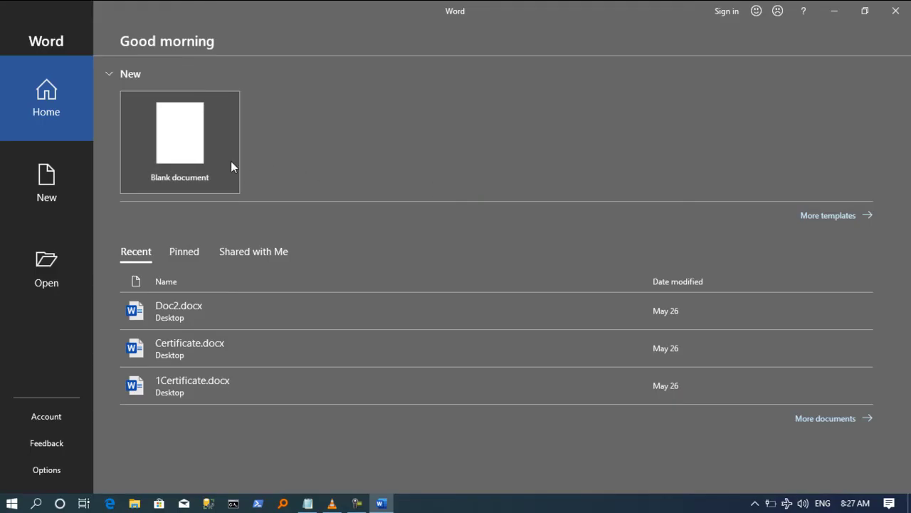
click(232, 166)
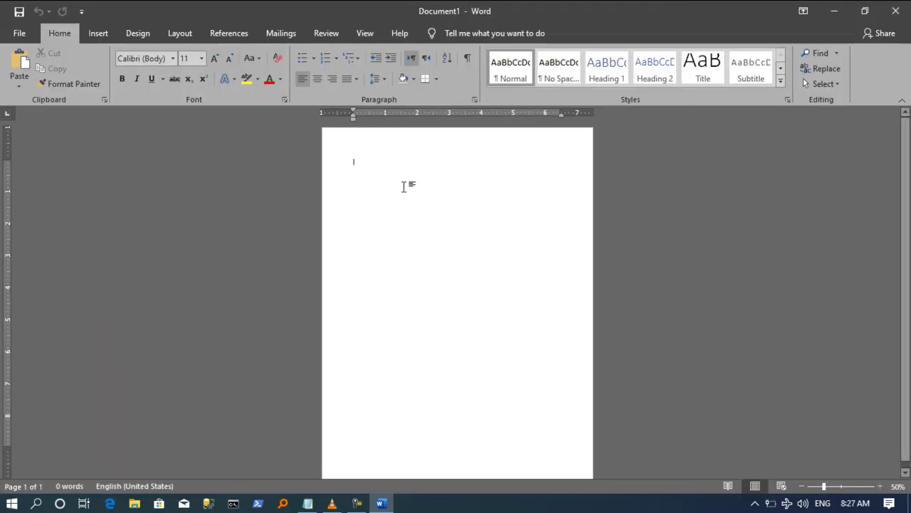
- In Print settings, make the page landscape A3 and scale the printout to A3
click(20, 33)
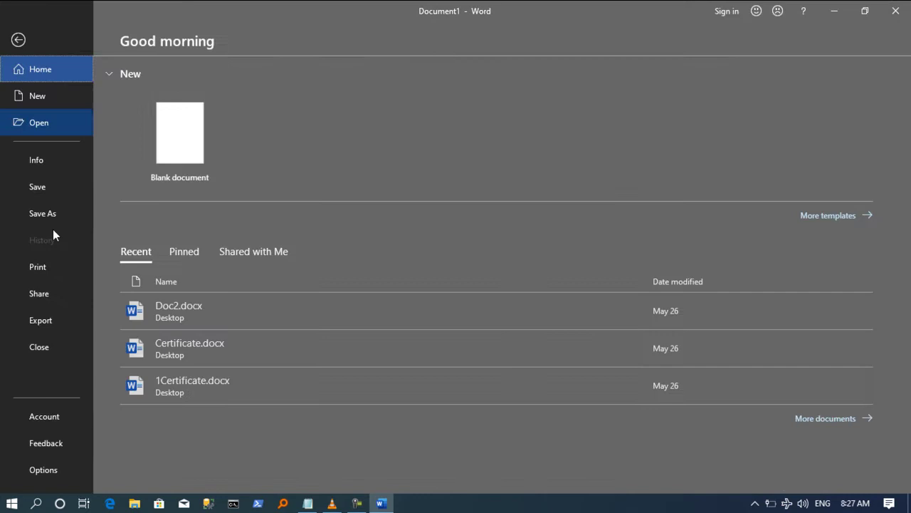
click(57, 272)
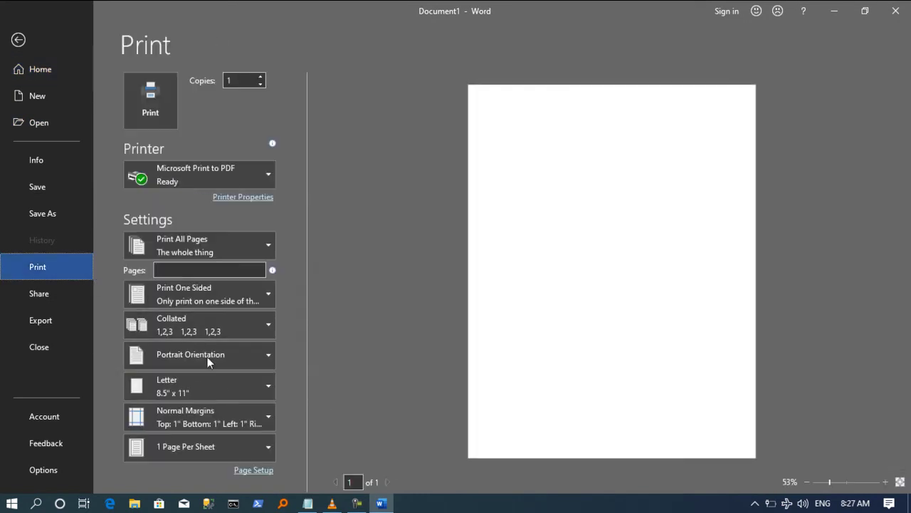
click(242, 358)
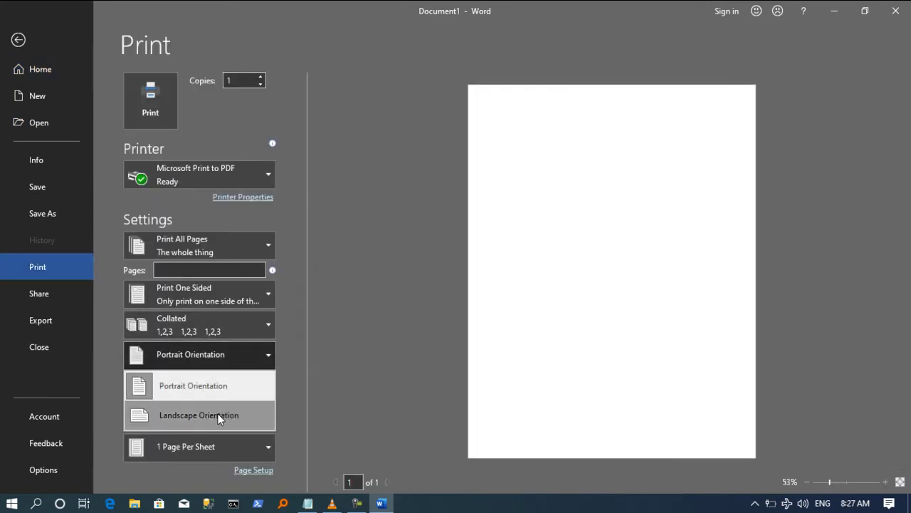
click(245, 416)
click(217, 391)
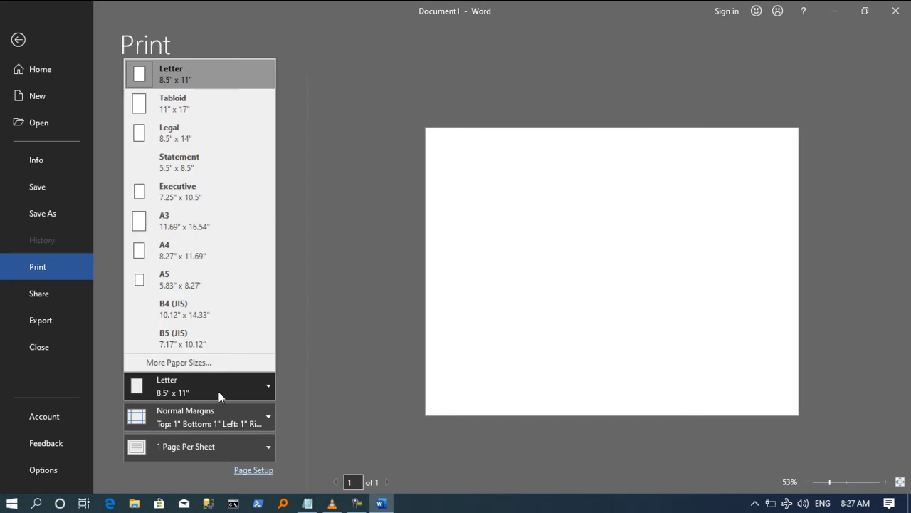
click(194, 214)
click(252, 440)
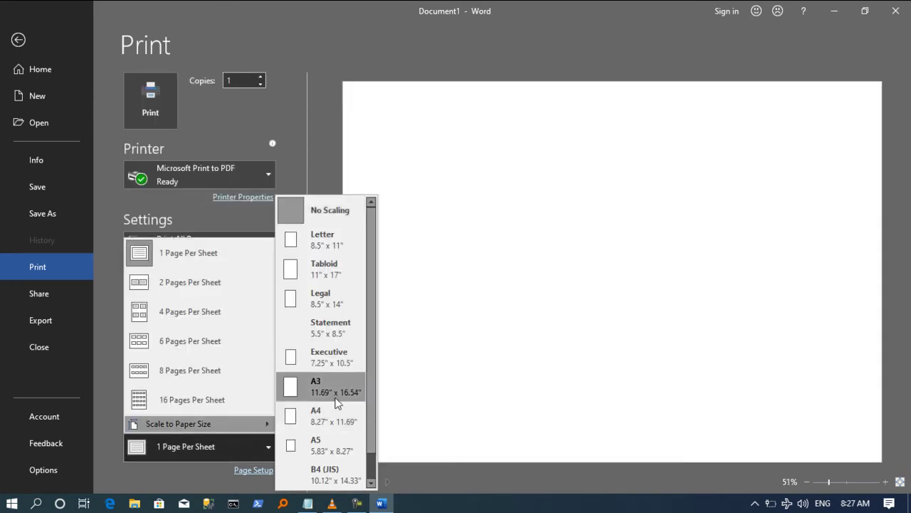
click(349, 388)
click(21, 43)
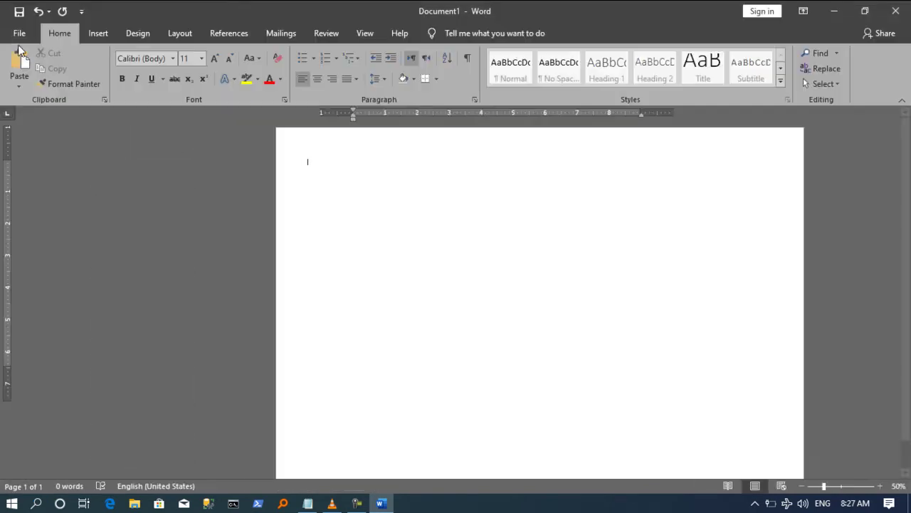
- Apply a light grey Page Color from the Design tab, with zoom back at 40%
click(798, 485)
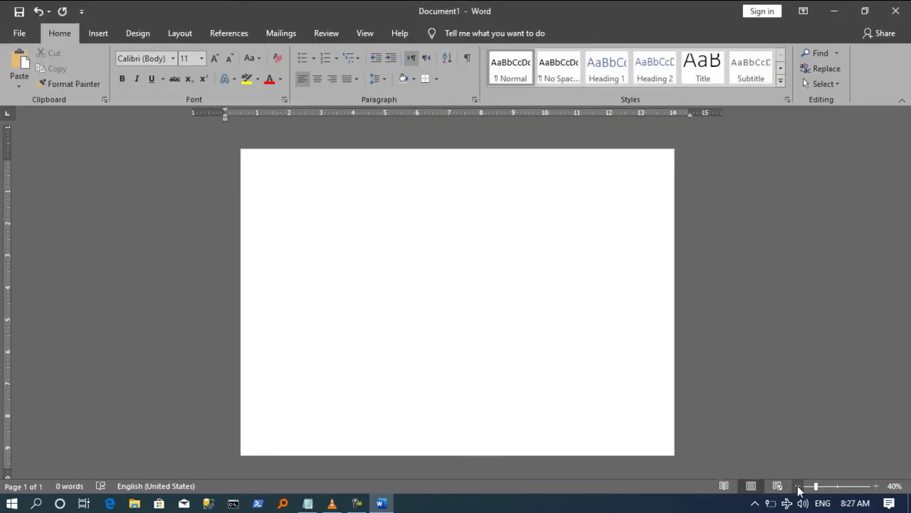
click(138, 33)
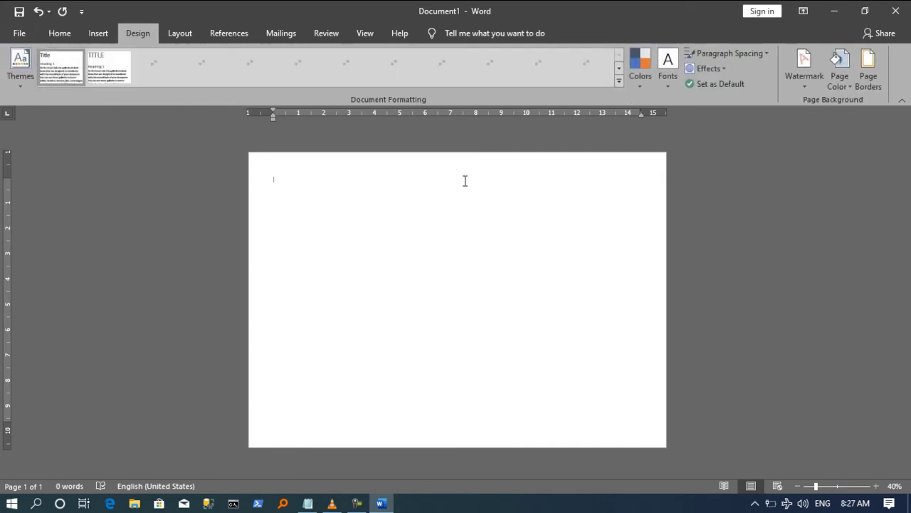
click(844, 85)
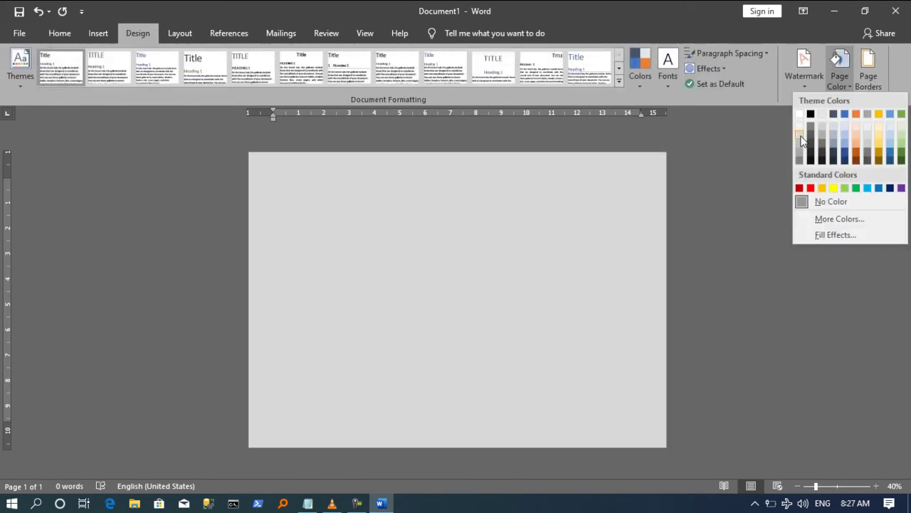
click(801, 139)
click(824, 485)
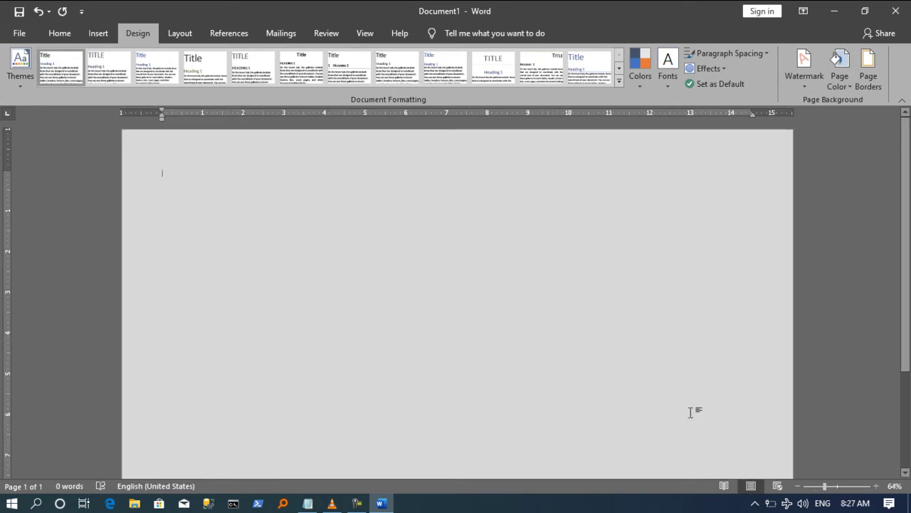
click(797, 485)
click(797, 486)
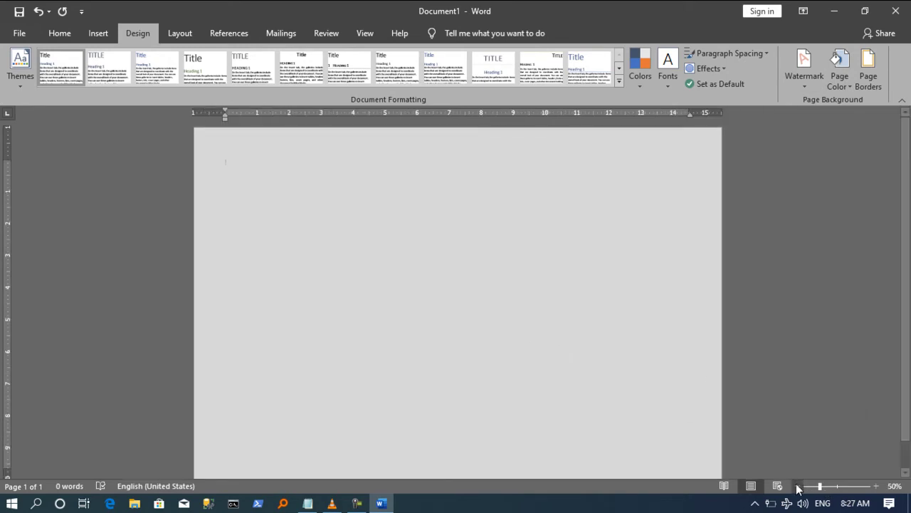
click(797, 485)
- Draw an oval circle on the left part of the page
click(99, 36)
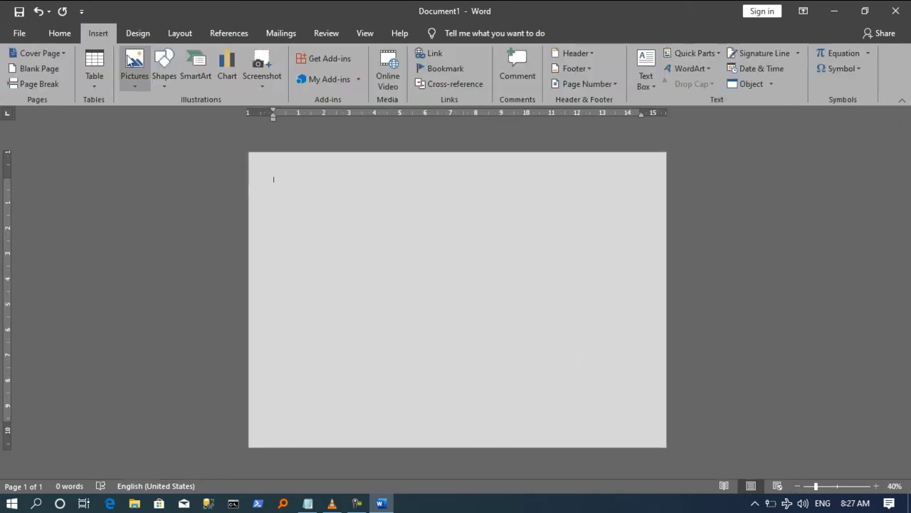
click(163, 67)
click(212, 114)
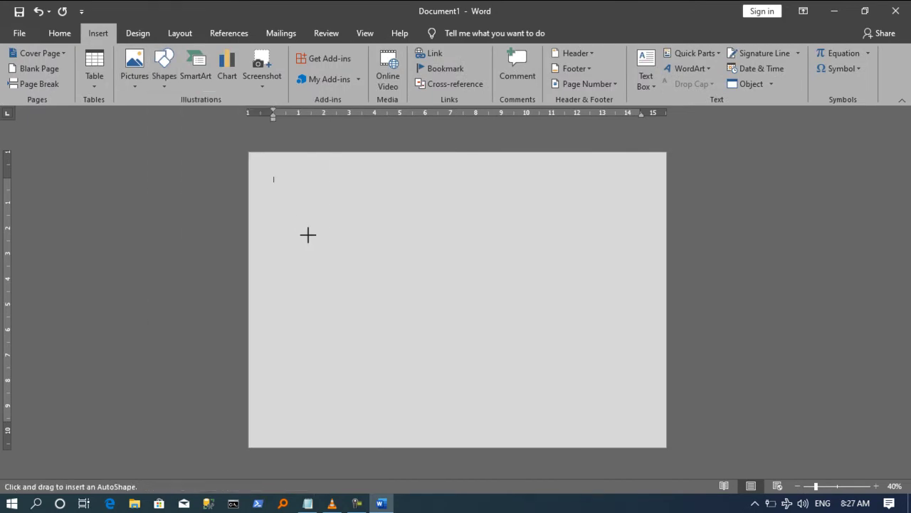
mouse_move(293, 238)
mouse_down()
mouse_move(391, 364)
mouse_move(413, 362)
mouse_move(429, 391)
mouse_move(440, 380)
mouse_move(432, 383)
mouse_up()
drag(370, 328, 380, 321)
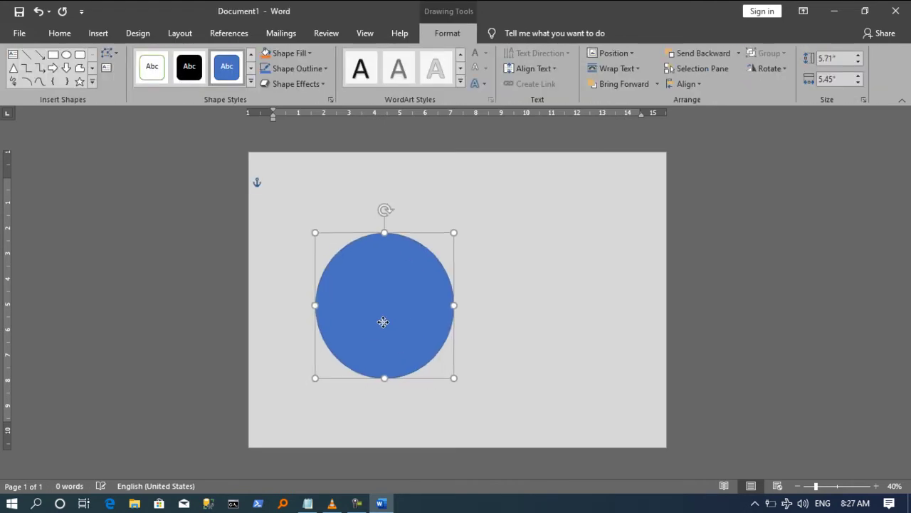
- Fill the circle light blue and give it a matching blue outline
click(299, 53)
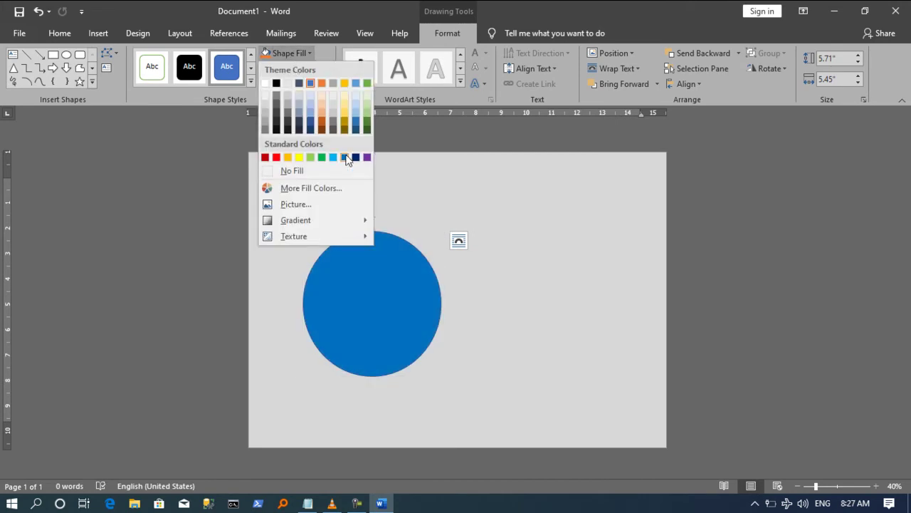
click(332, 155)
click(311, 71)
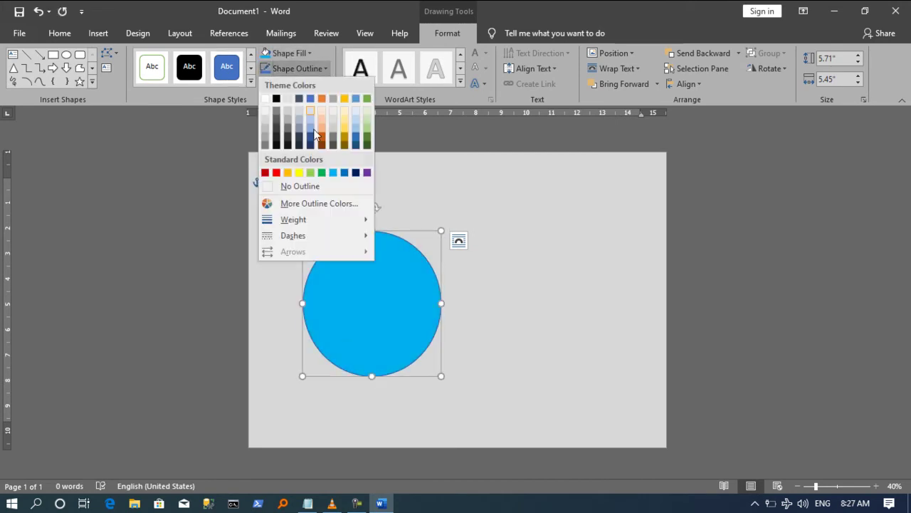
click(334, 173)
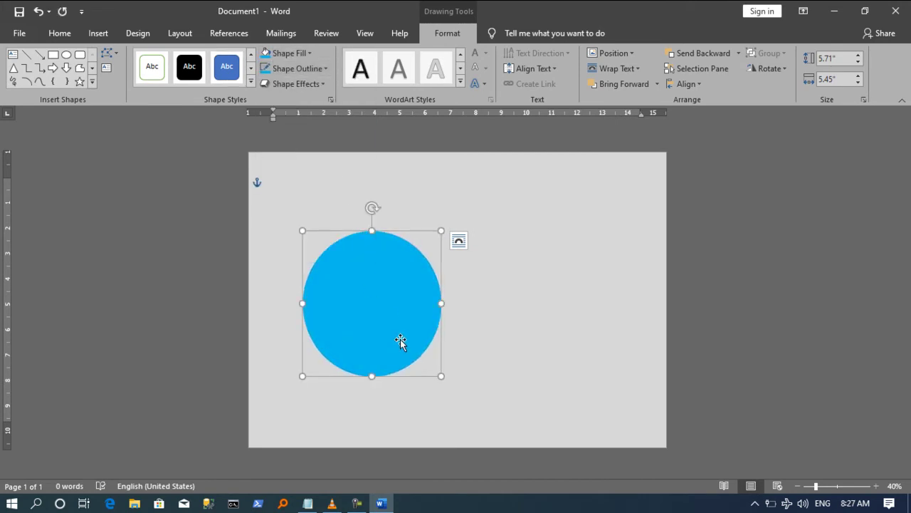
click(532, 368)
click(394, 307)
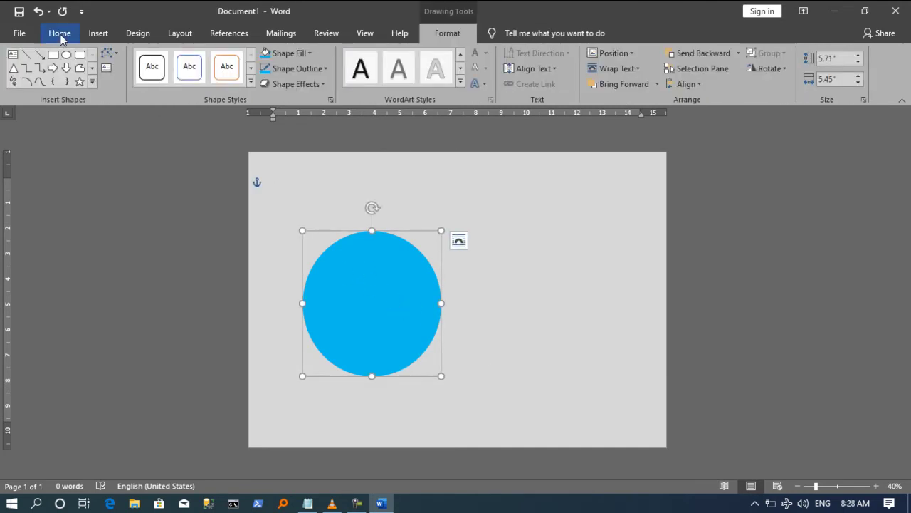
- Copy the blue circle and paste a duplicate over it
click(60, 33)
click(484, 312)
click(386, 294)
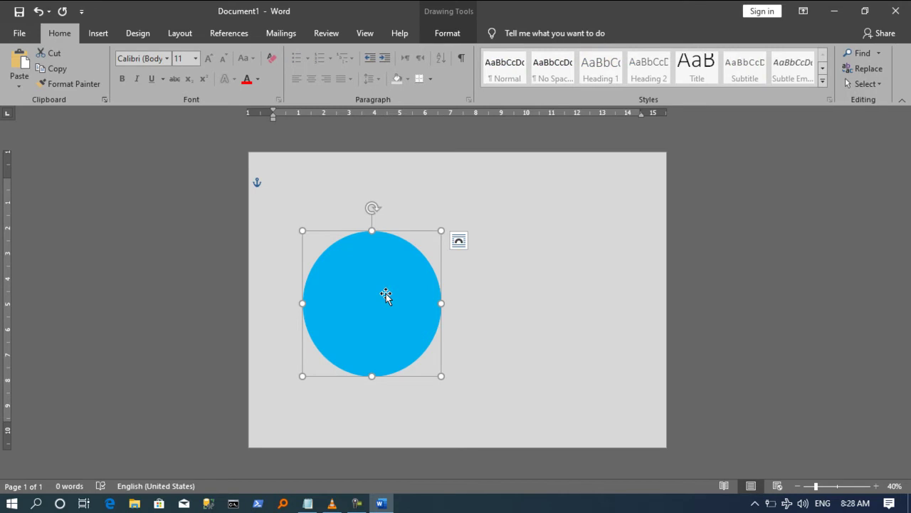
click(50, 69)
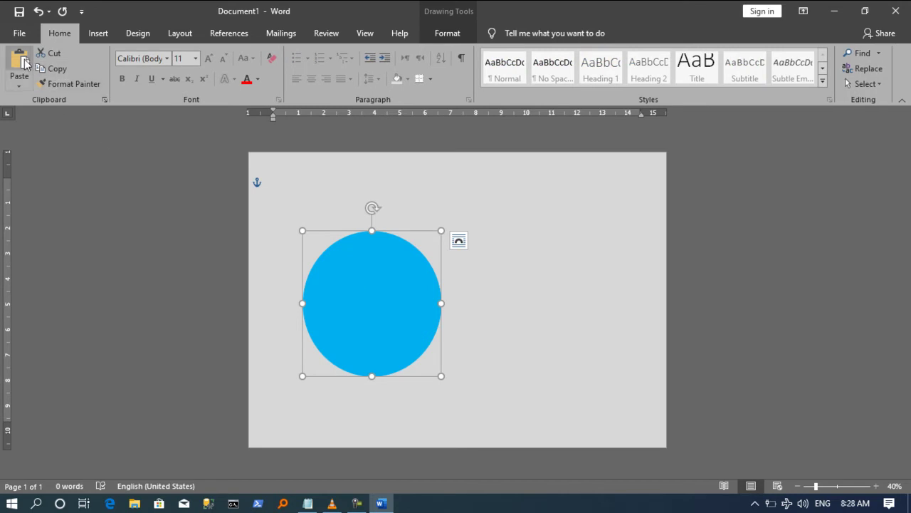
click(21, 63)
mouse_move(379, 278)
mouse_down()
mouse_move(533, 295)
mouse_move(377, 276)
mouse_up()
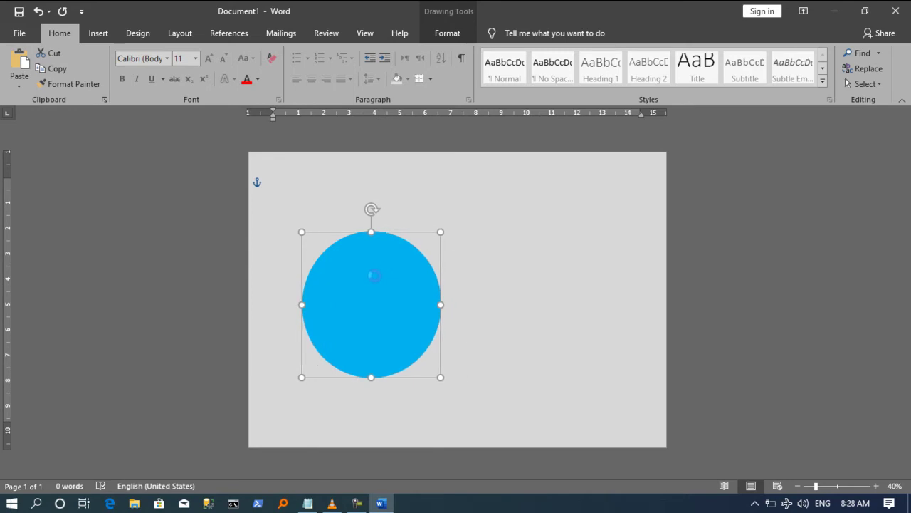
- Set the duplicate circle's fill and outline to white
click(456, 39)
click(296, 53)
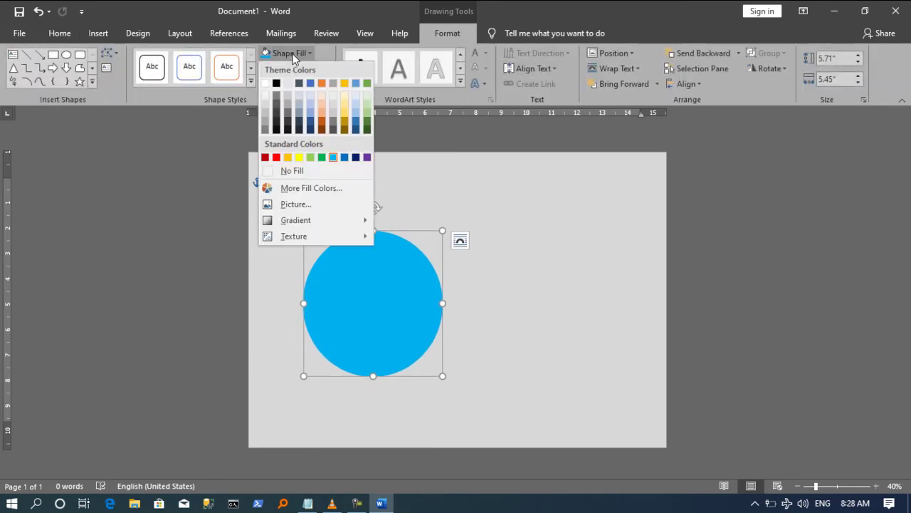
click(267, 84)
click(292, 68)
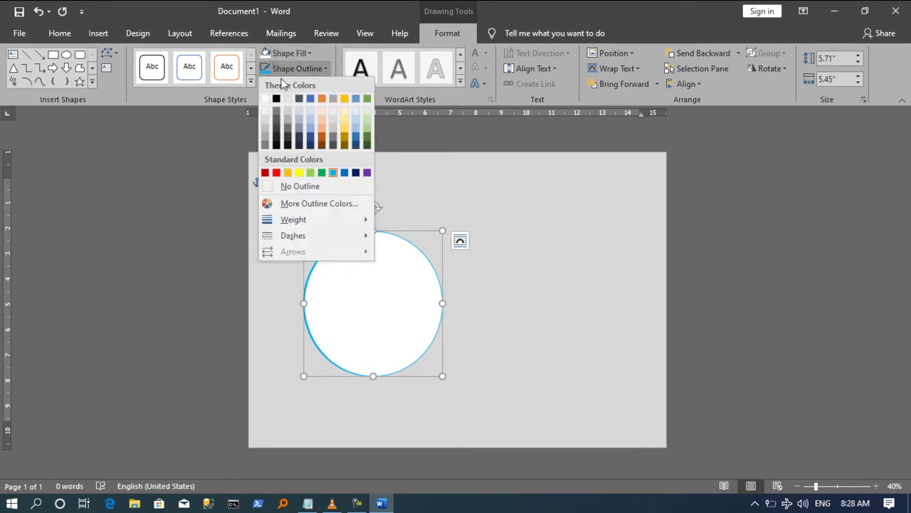
click(267, 98)
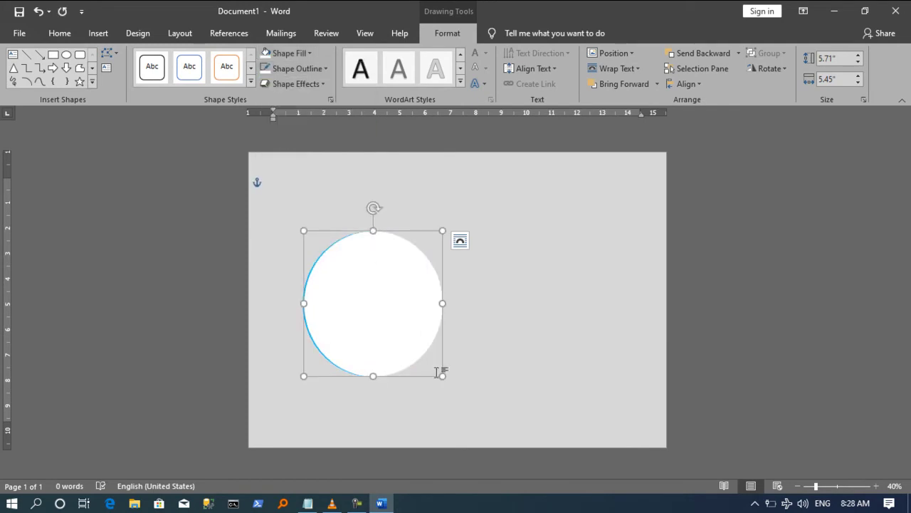
- Shrink the white circle to about 5.08" by 4.82", leaving a blue ring
drag(442, 375, 403, 348)
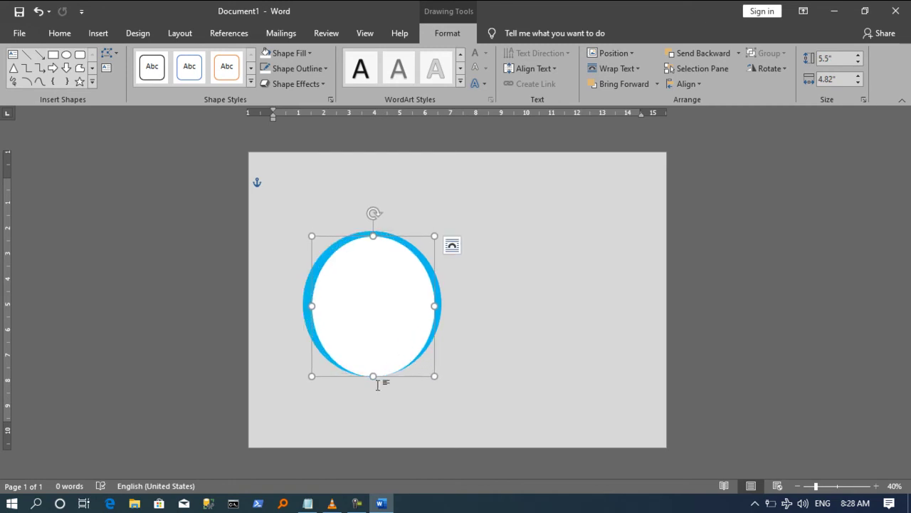
drag(373, 376, 373, 368)
drag(373, 334, 373, 333)
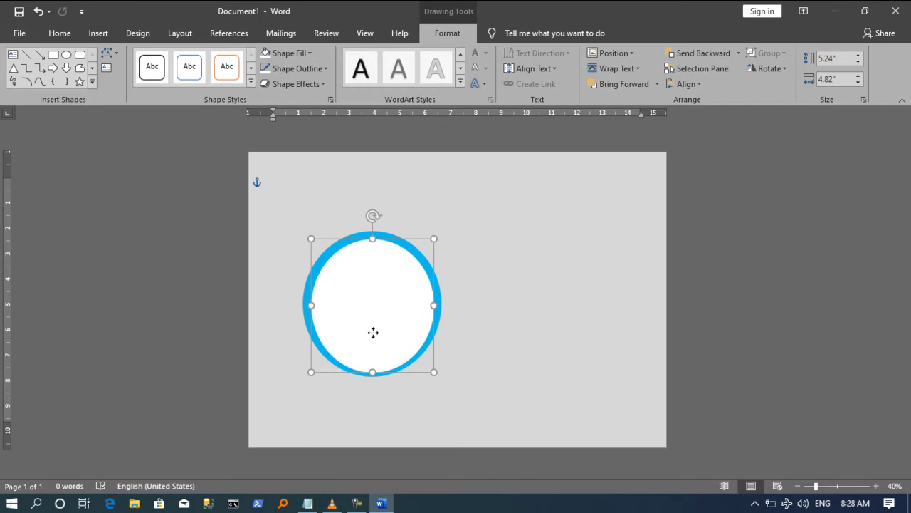
drag(373, 369, 373, 368)
key(ctrl+z)
key(ctrl+z)
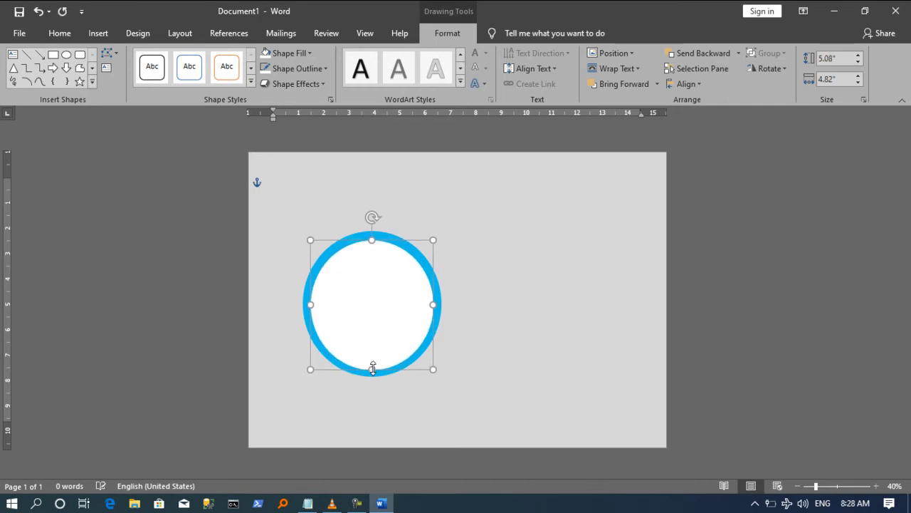
click(544, 352)
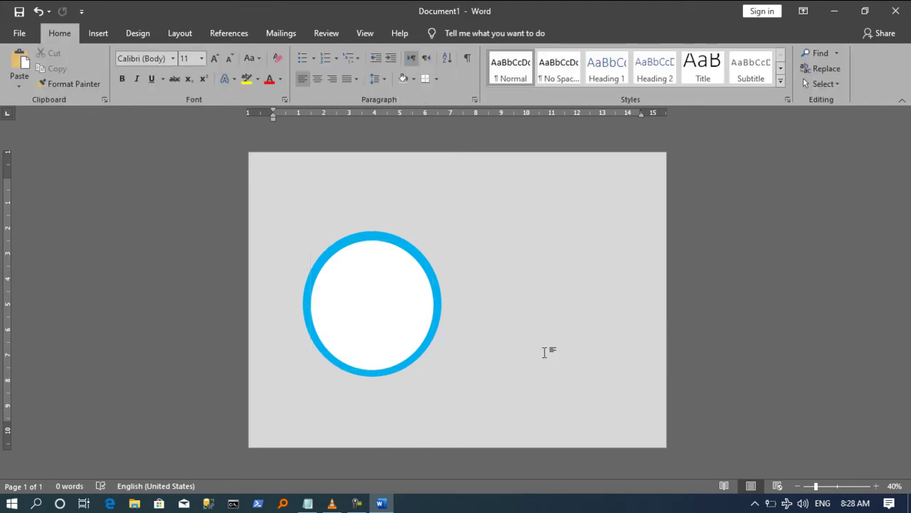
click(375, 334)
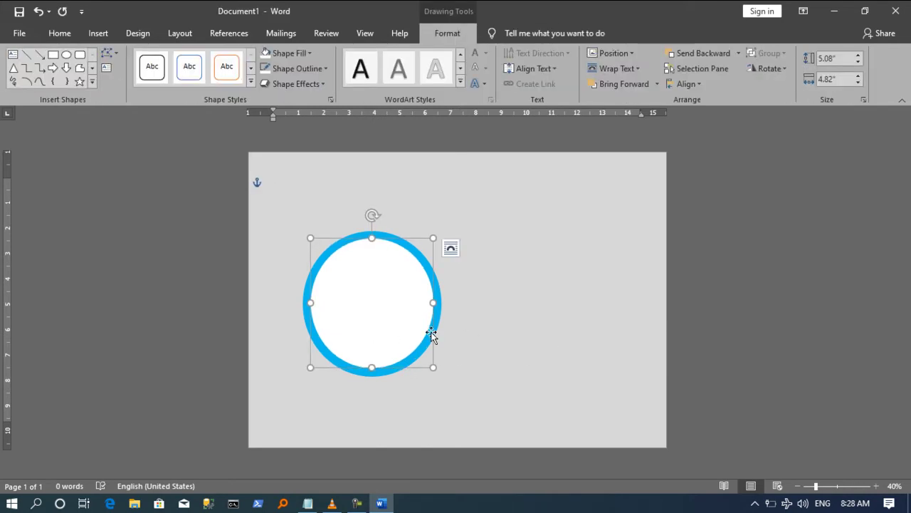
click(502, 338)
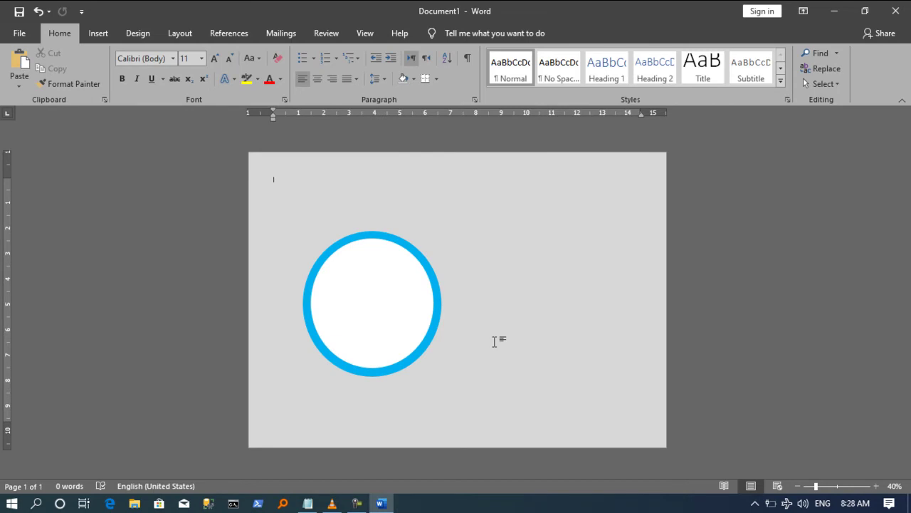
- Draw a rectangle and rotate and stretch it diagonally across the circle's upper left
click(98, 34)
click(165, 78)
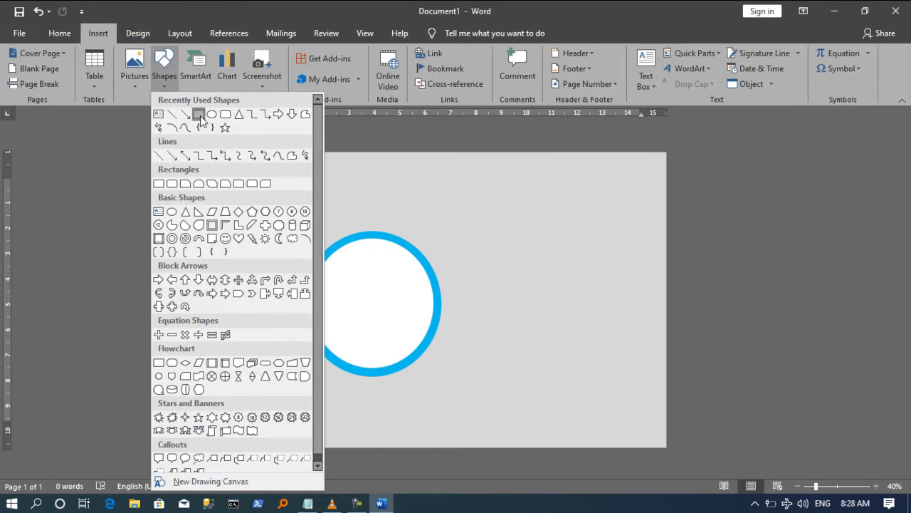
click(200, 115)
mouse_move(482, 185)
mouse_down()
mouse_move(568, 391)
mouse_move(554, 397)
mouse_move(546, 351)
mouse_up()
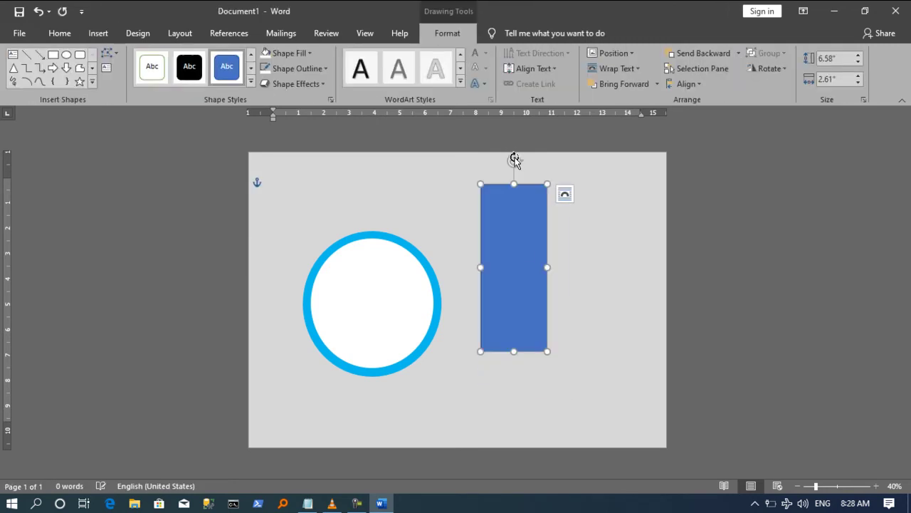
drag(514, 160, 610, 215)
mouse_move(537, 263)
mouse_down()
mouse_move(343, 238)
mouse_move(386, 226)
mouse_up()
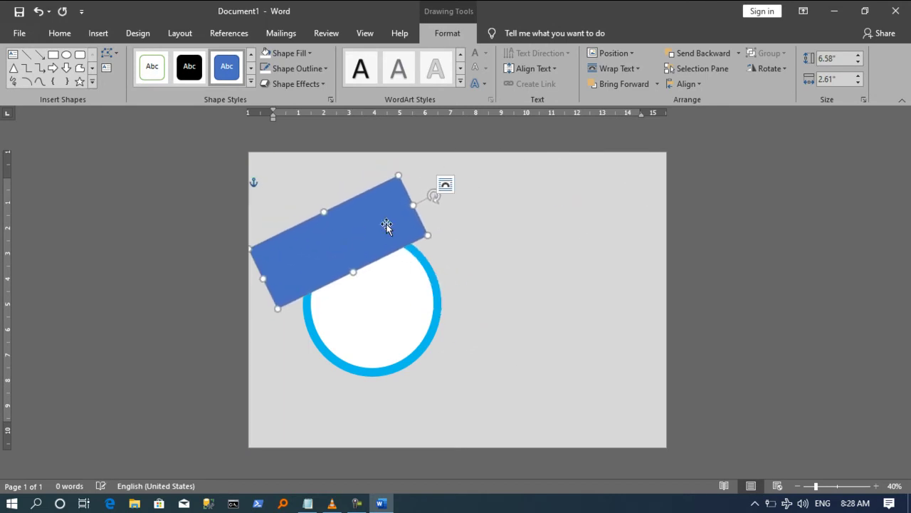
drag(398, 174, 437, 173)
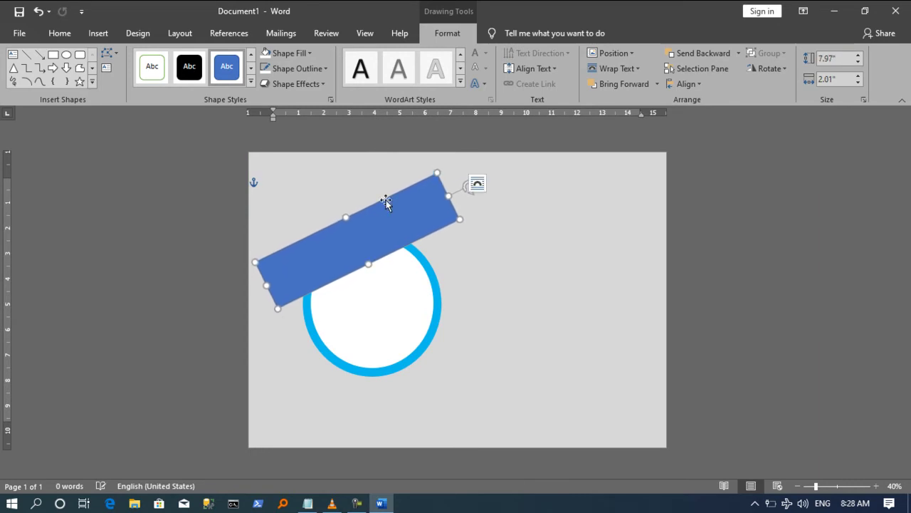
drag(265, 285, 255, 293)
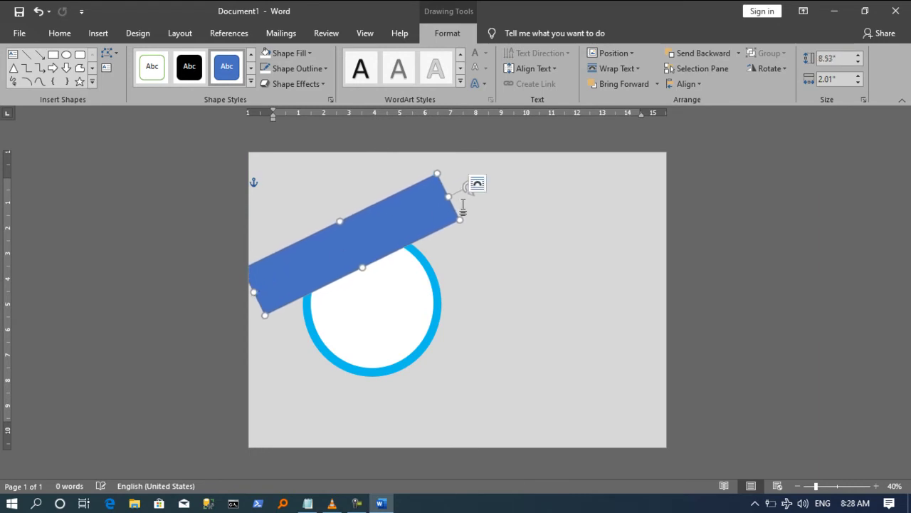
drag(466, 189, 457, 182)
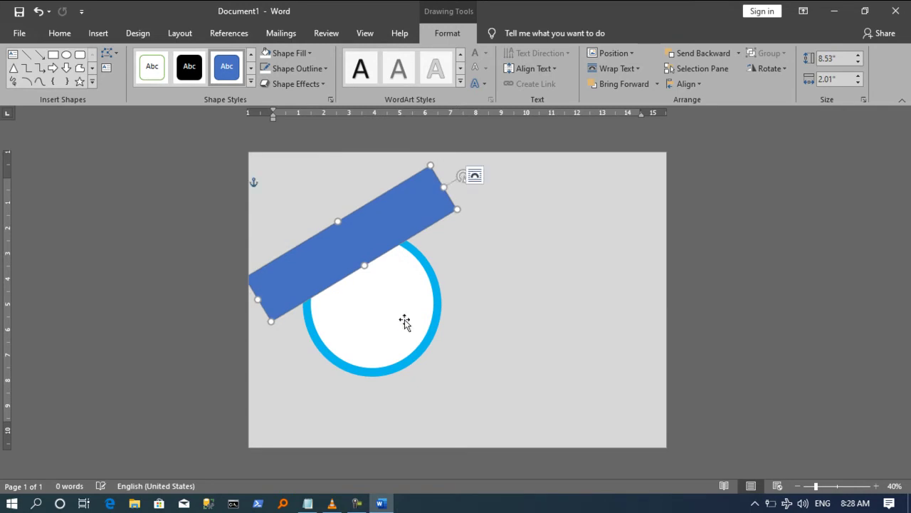
click(361, 254)
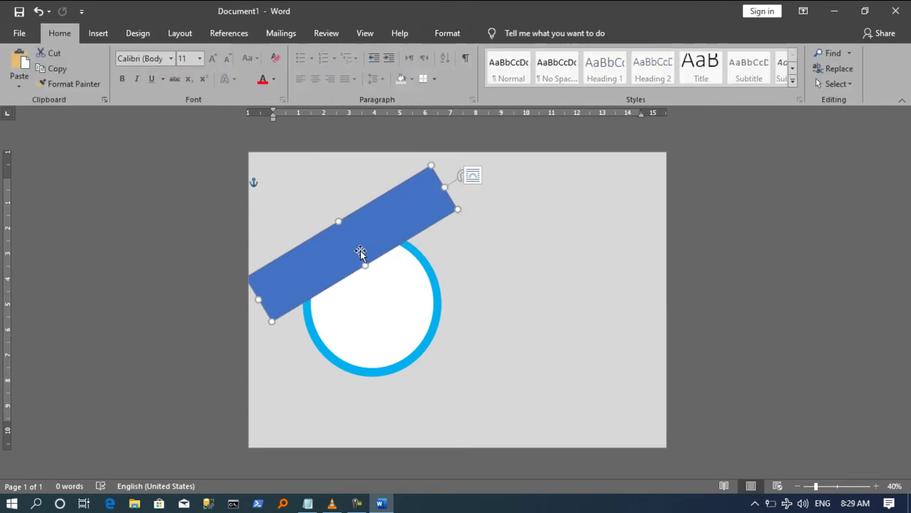
- Give the diagonal bar a black fill and black outline
click(448, 35)
click(306, 54)
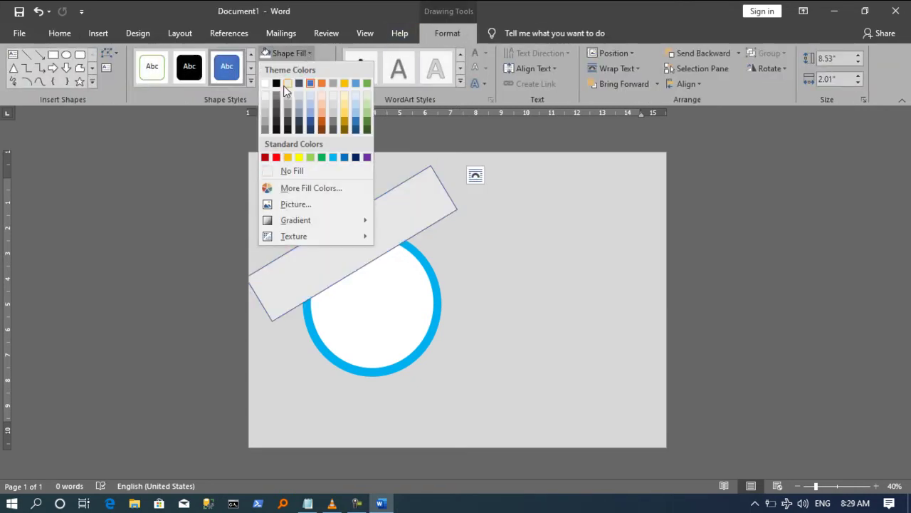
click(277, 84)
click(307, 68)
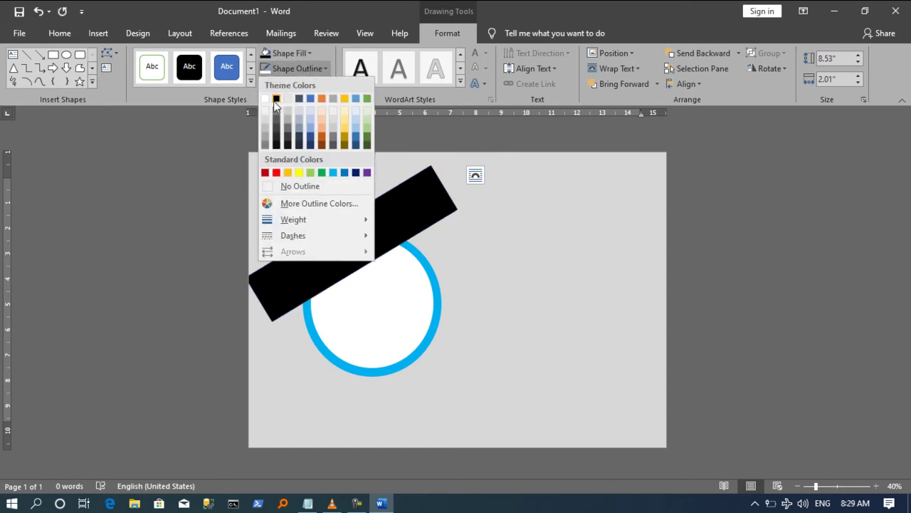
click(276, 98)
click(560, 290)
click(379, 237)
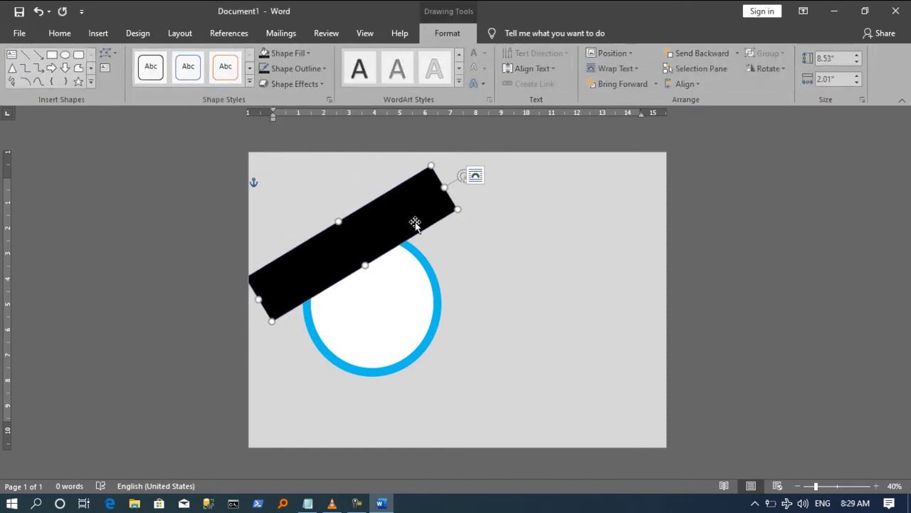
- Paste a copy of the black bar and enlarge it over the original
click(59, 33)
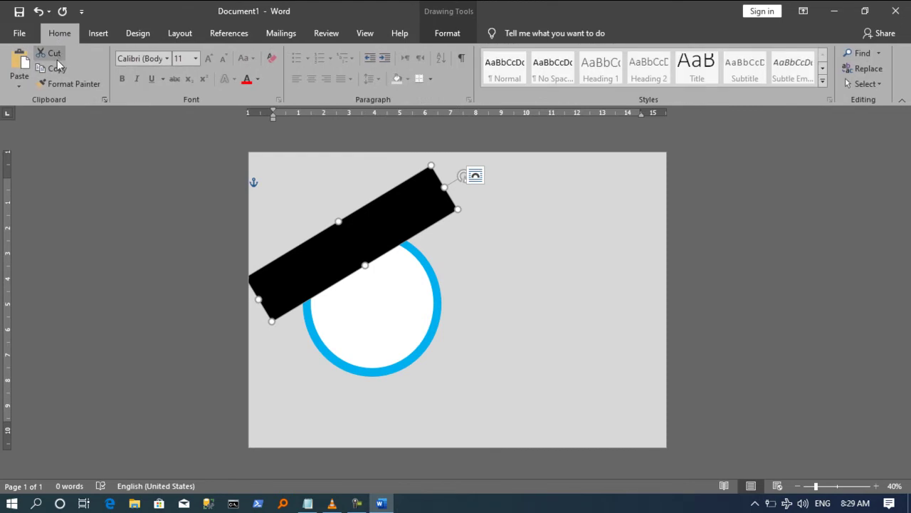
click(20, 63)
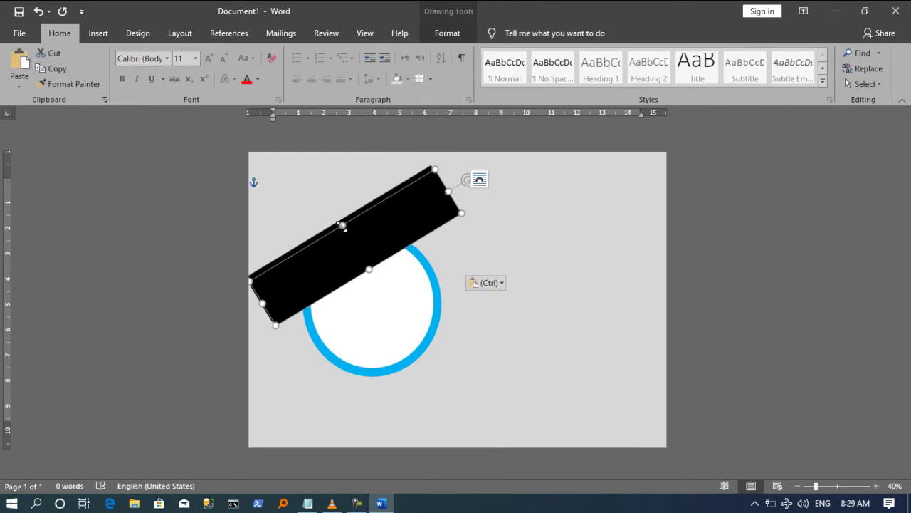
drag(330, 217, 324, 215)
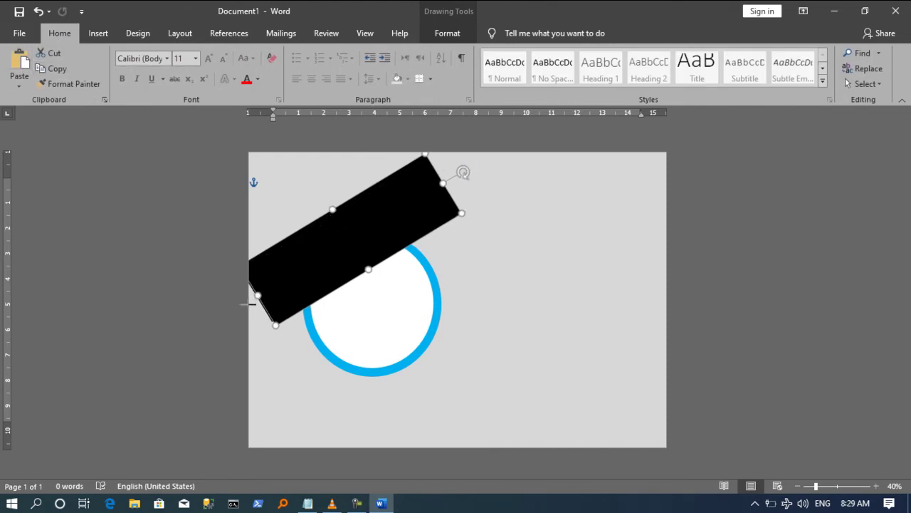
drag(250, 304, 239, 314)
drag(439, 184, 451, 178)
mouse_move(391, 209)
mouse_down()
mouse_move(380, 206)
mouse_move(392, 200)
mouse_up()
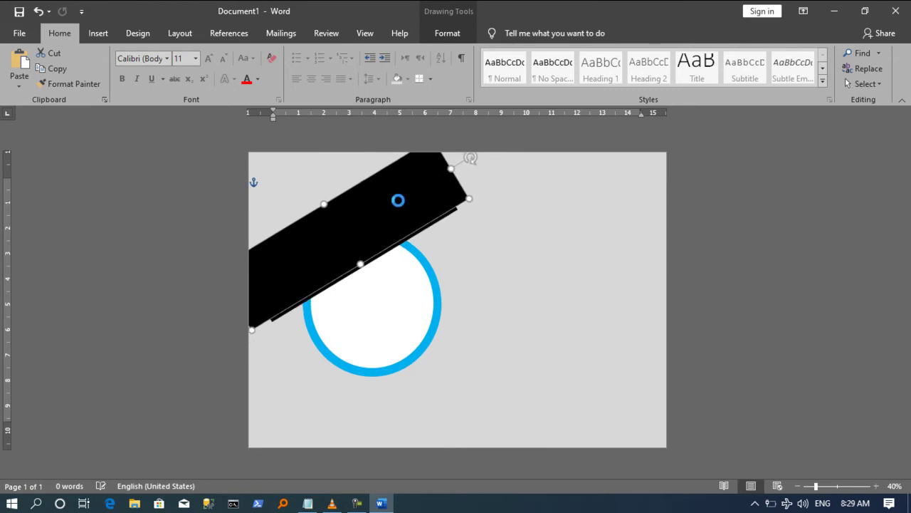
- Set the copy's fill and outline to light grey, leaving a thin black shadow
click(460, 36)
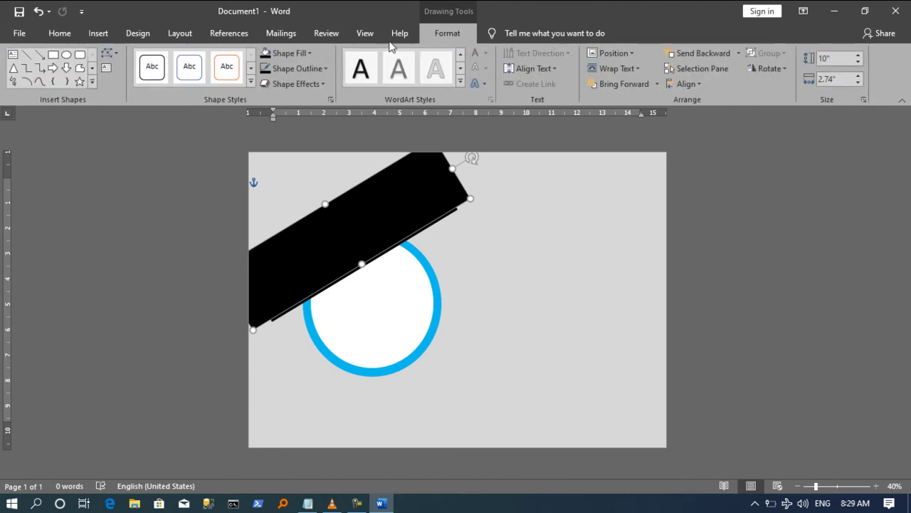
click(301, 54)
click(265, 106)
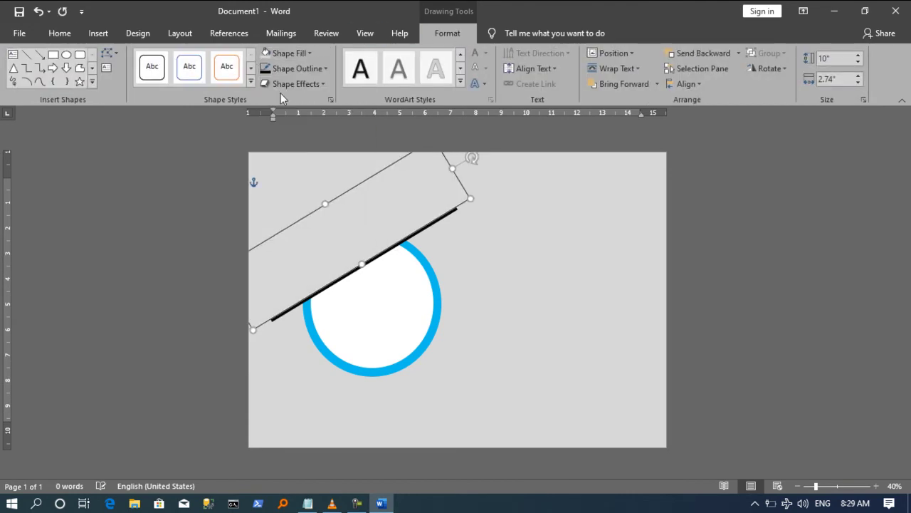
click(306, 71)
click(264, 123)
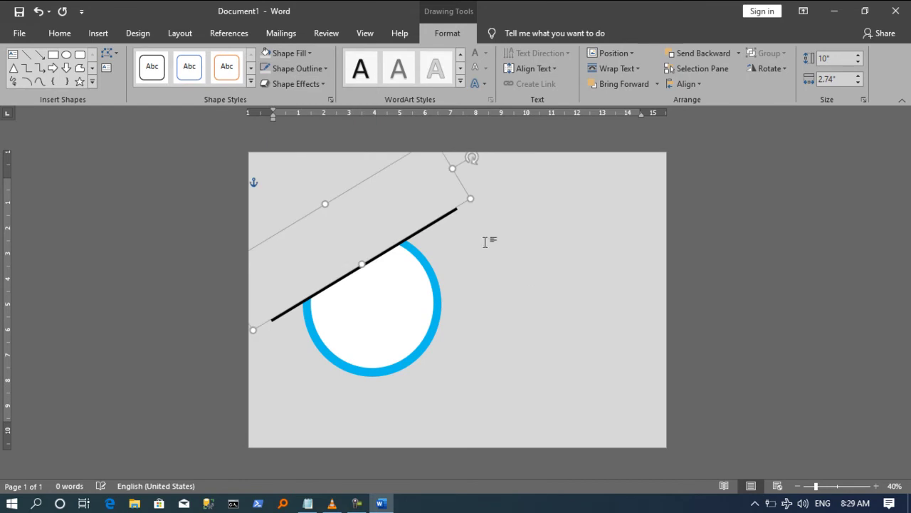
click(456, 235)
double_click(389, 224)
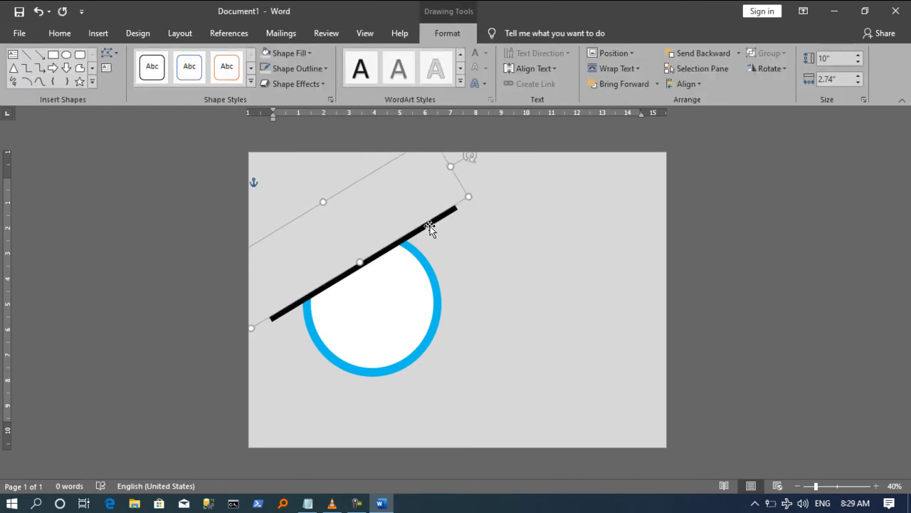
- Give the black line 11 pt soft edges via Soft Edges Options
click(304, 86)
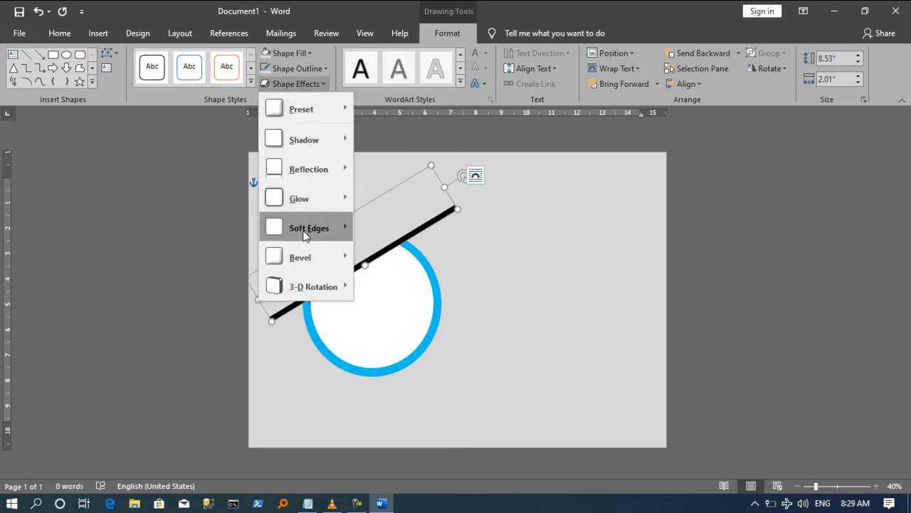
mouse_move(309, 228)
click(437, 340)
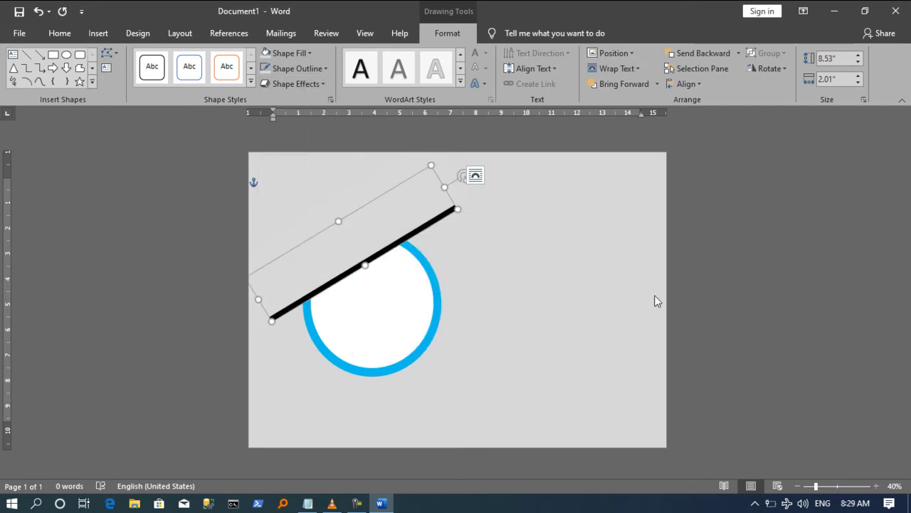
drag(765, 266, 775, 269)
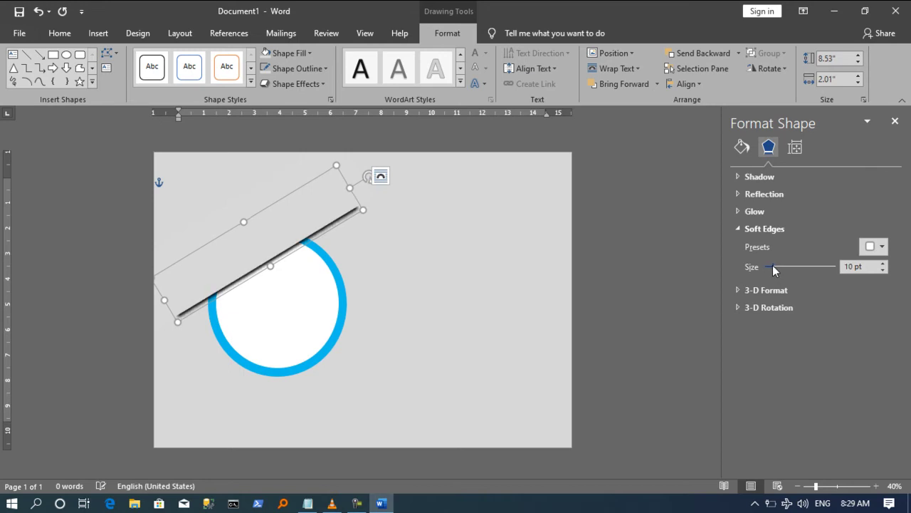
click(510, 296)
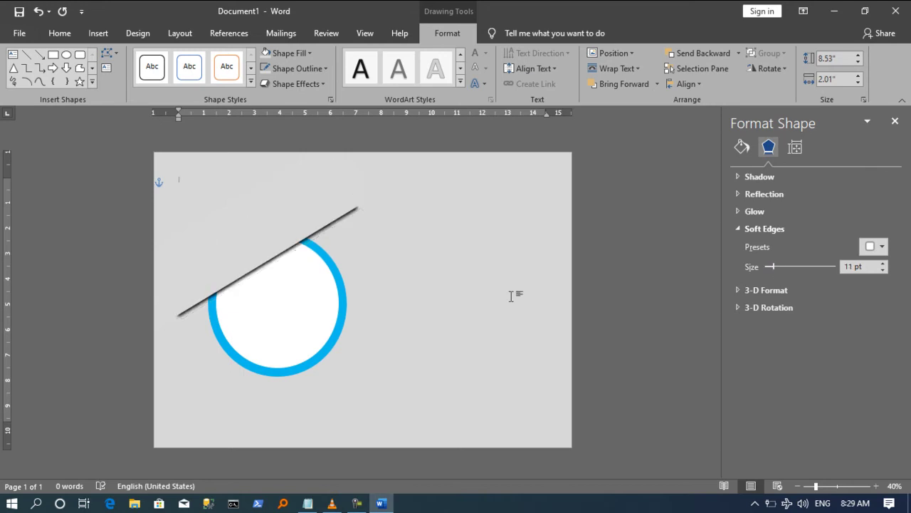
click(264, 215)
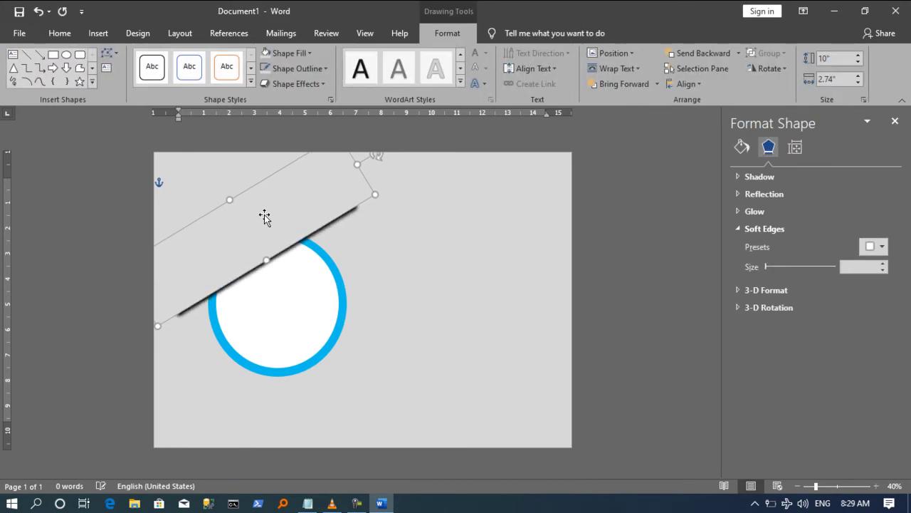
click(492, 324)
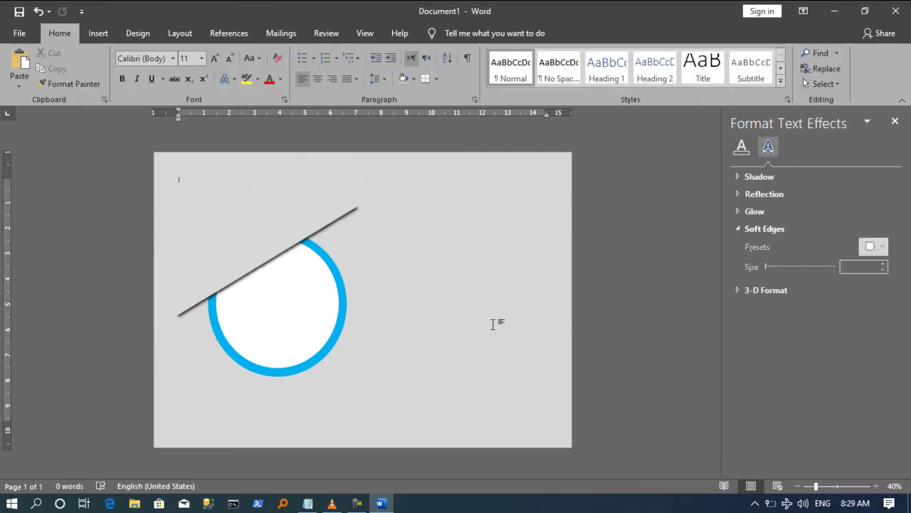
- Group the line with Rectangle 3, Oval 2 and Oval 1 using the Selection Pane
click(317, 206)
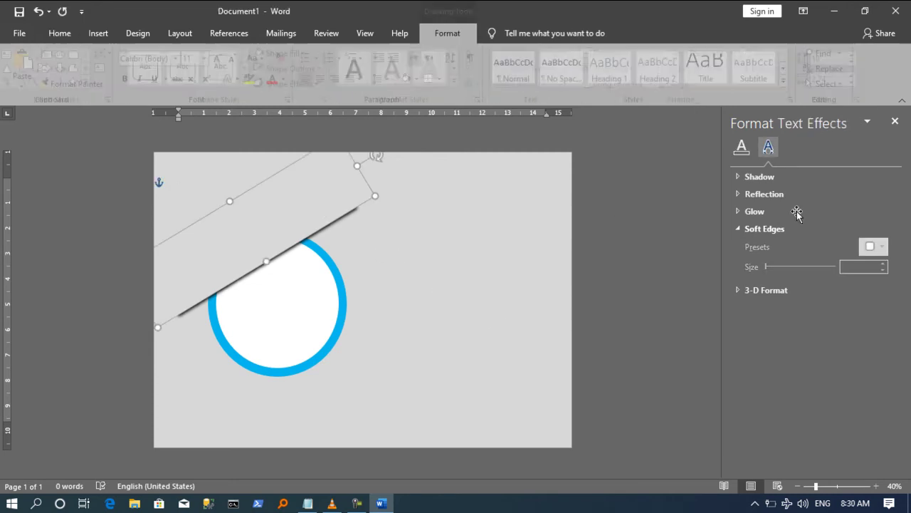
click(895, 121)
click(705, 70)
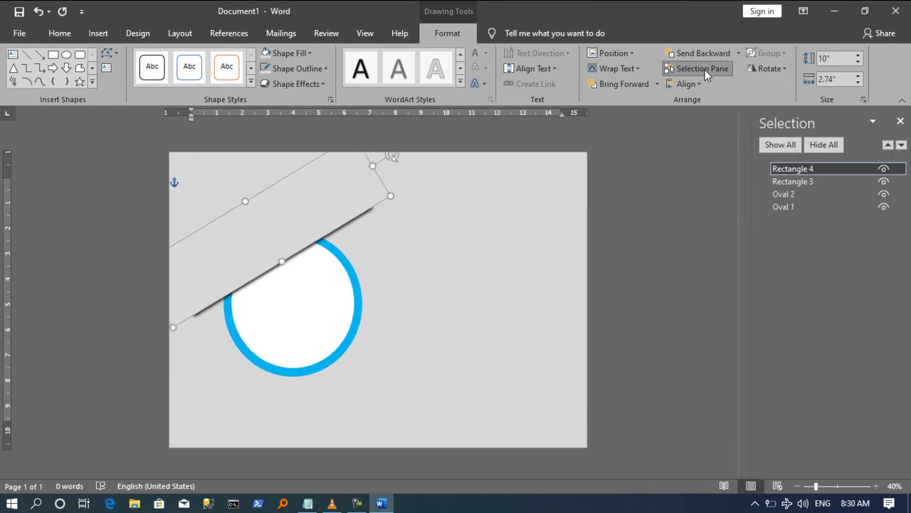
ctrl+click(805, 178)
ctrl+click(795, 189)
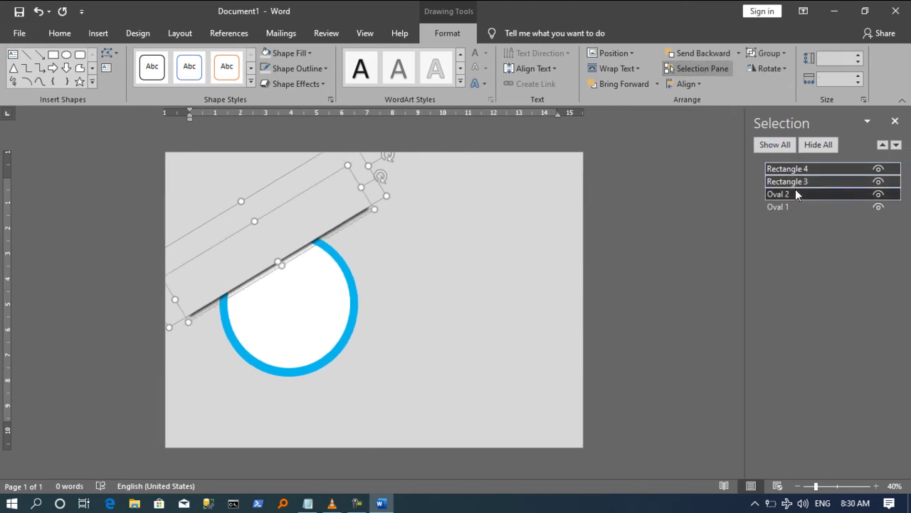
ctrl+click(789, 207)
click(769, 54)
click(772, 69)
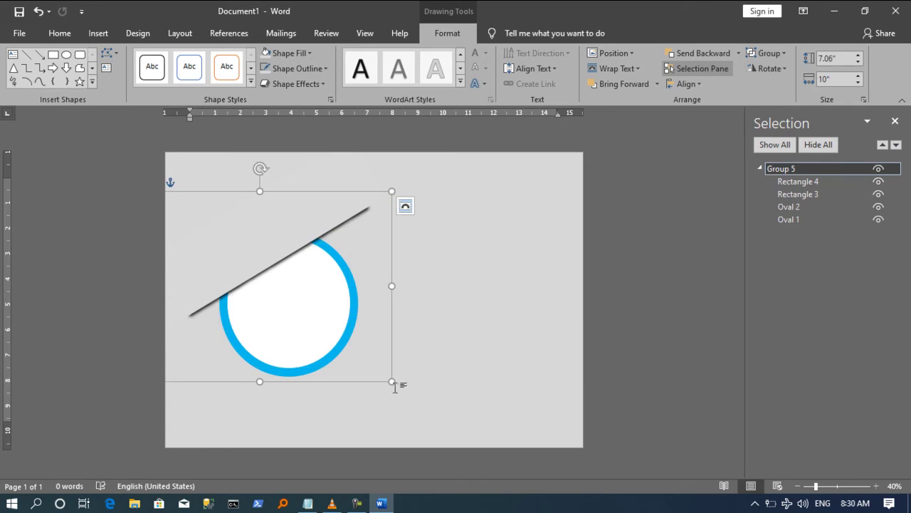
- Shrink the group slightly and move it toward the page's left edge
drag(357, 370, 373, 352)
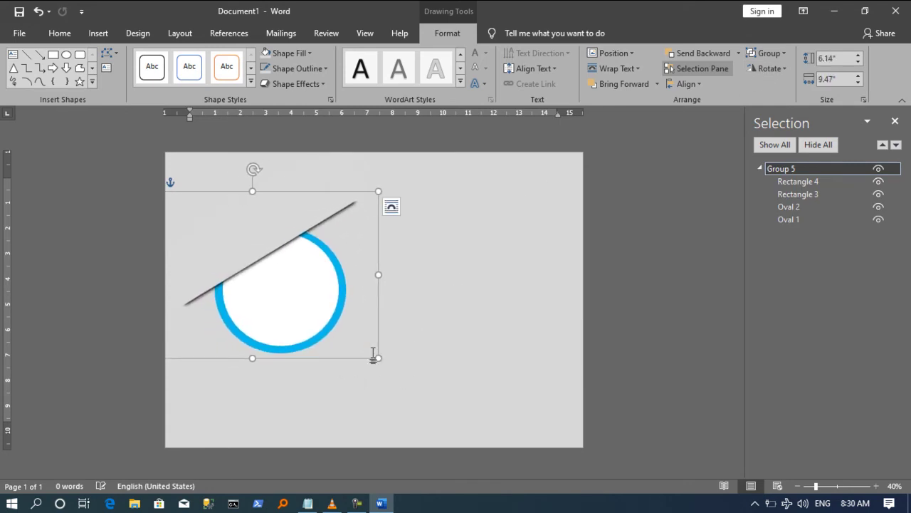
key(ctrl+z)
drag(391, 383, 351, 354)
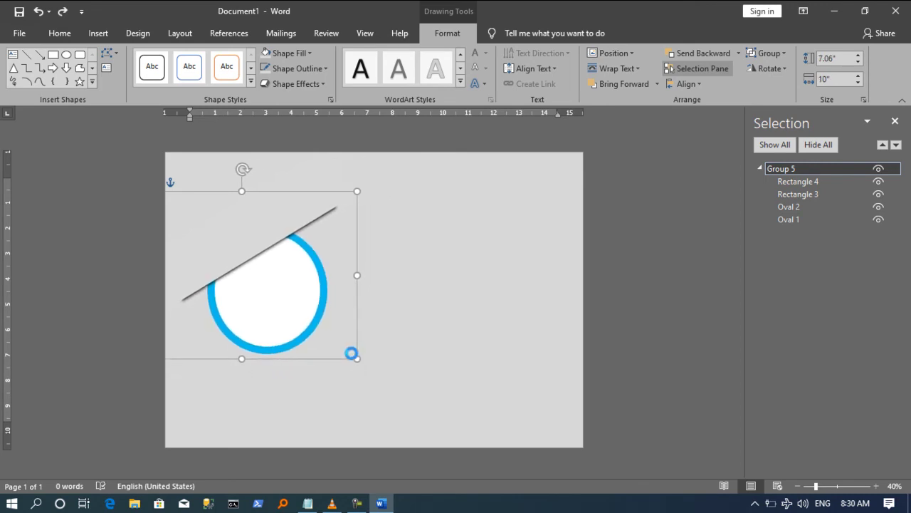
drag(296, 332, 285, 349)
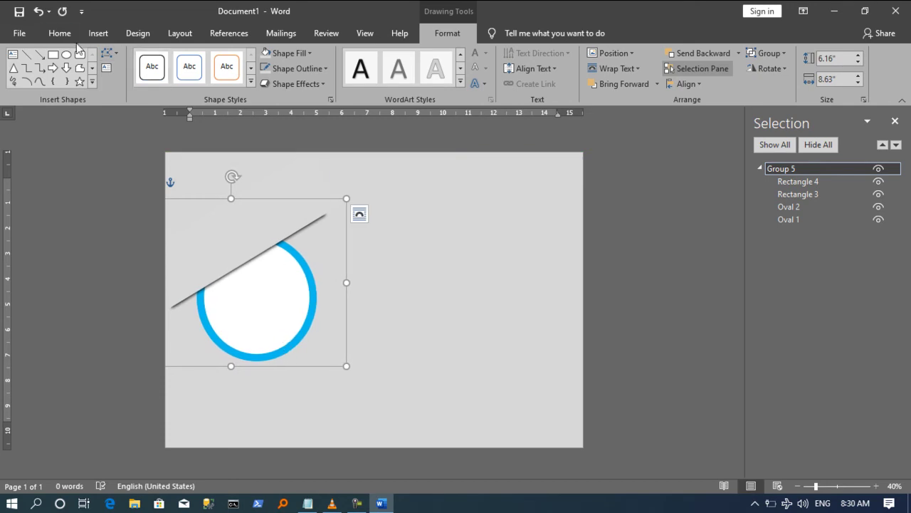
- Paste a copy of the group to the right and send it to the back
click(47, 36)
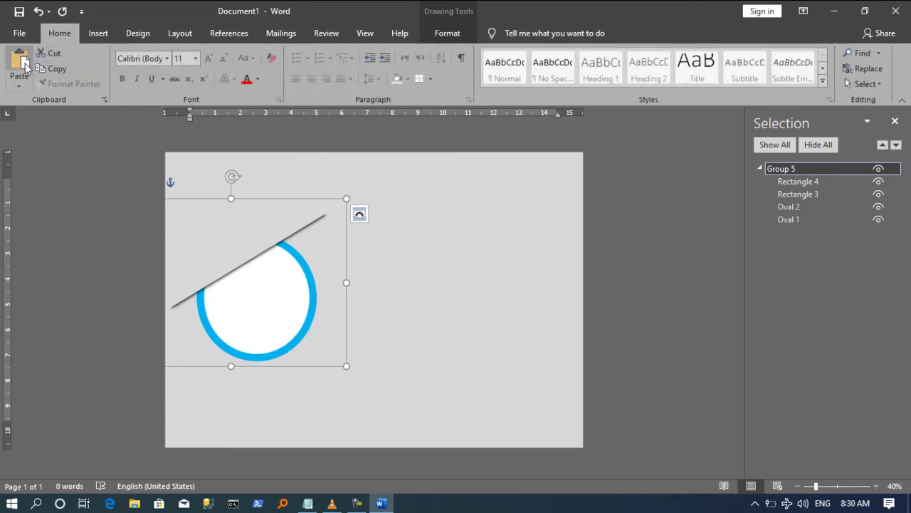
click(21, 62)
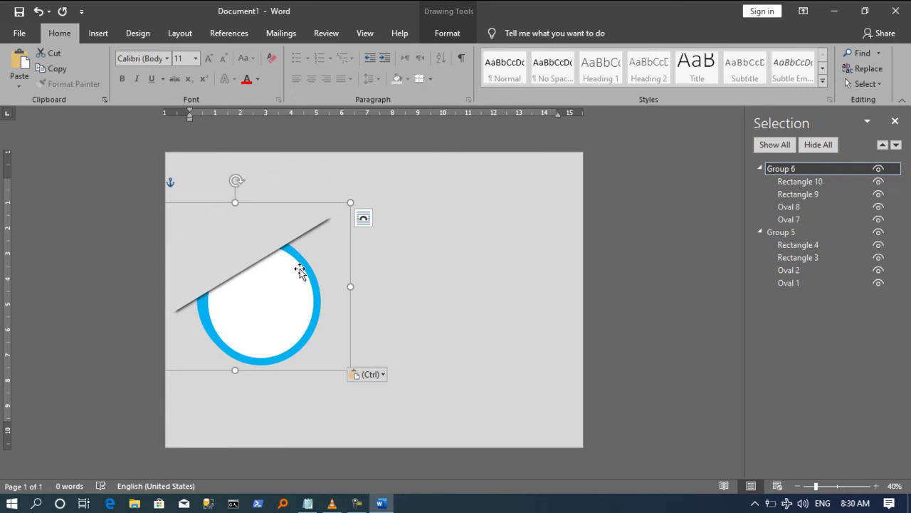
drag(299, 271, 426, 266)
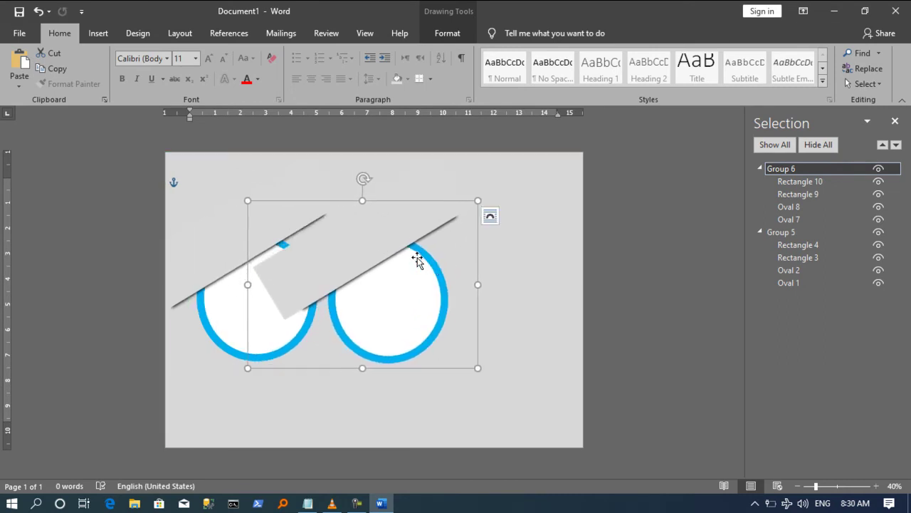
drag(417, 260, 438, 254)
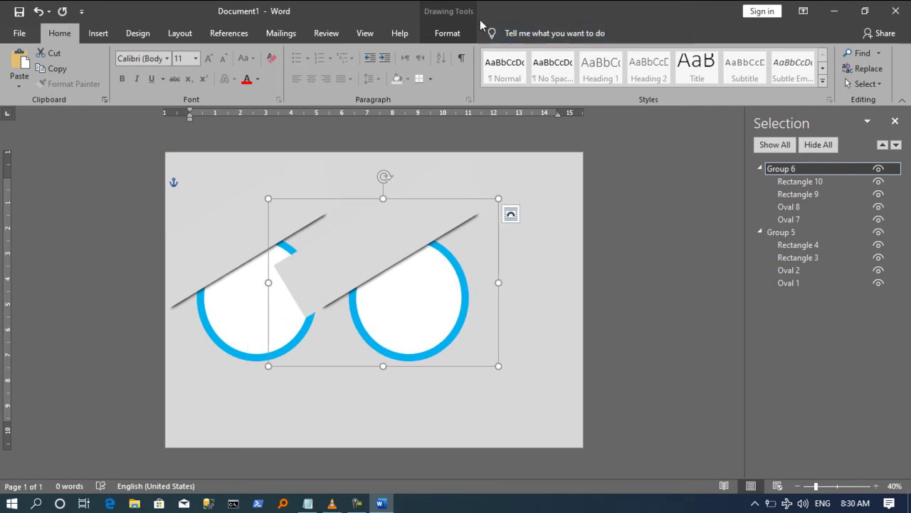
click(447, 33)
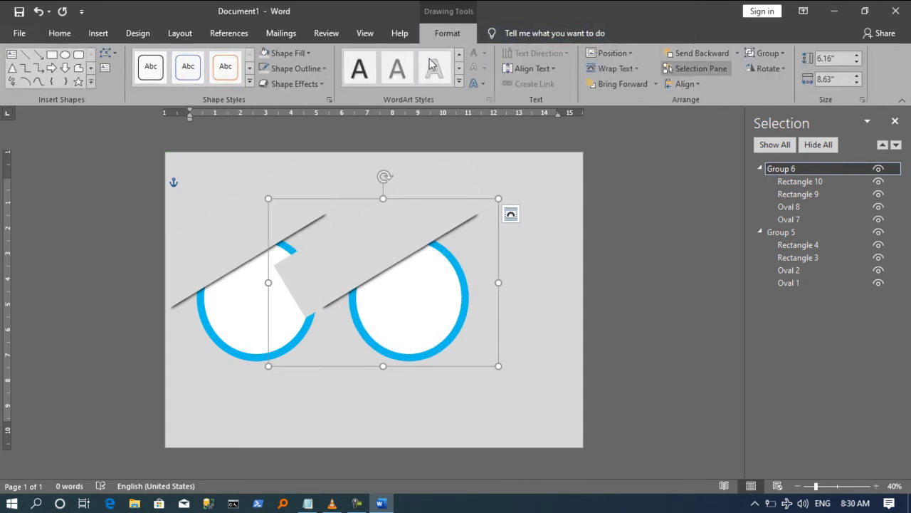
click(738, 53)
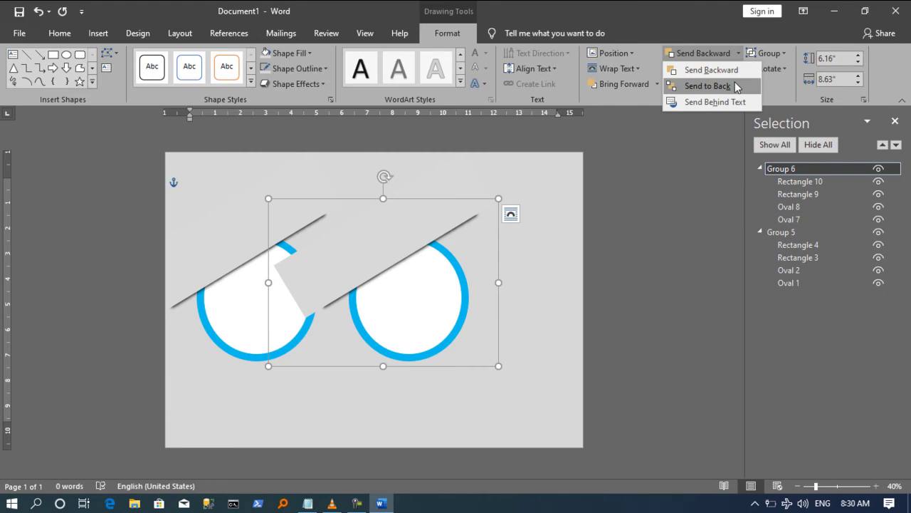
click(737, 87)
- Lower both circle groups on the page into a diagonal row
mouse_move(459, 237)
mouse_down()
mouse_move(453, 223)
mouse_move(483, 207)
mouse_up()
mouse_move(254, 327)
mouse_down()
mouse_move(242, 408)
mouse_move(253, 403)
mouse_up()
mouse_move(445, 254)
mouse_down()
mouse_move(406, 252)
mouse_move(405, 266)
mouse_move(444, 289)
mouse_move(438, 311)
mouse_move(416, 309)
mouse_up()
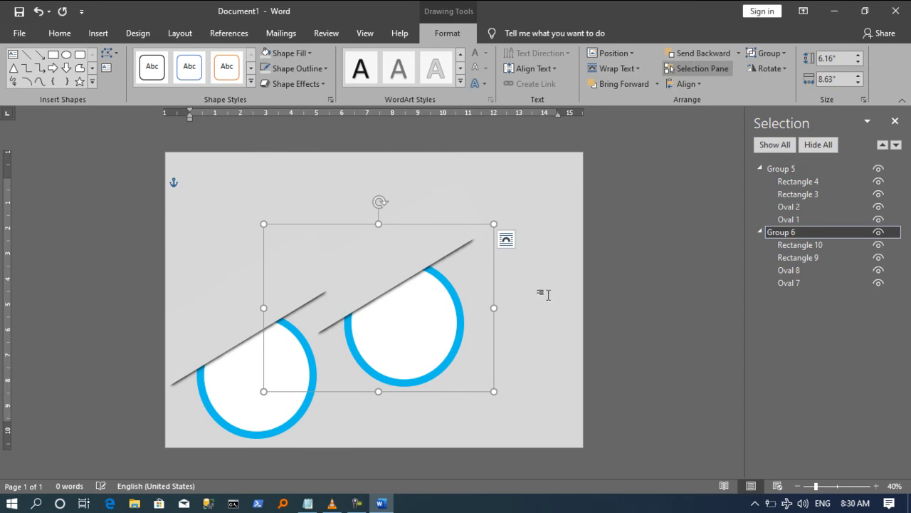
click(553, 298)
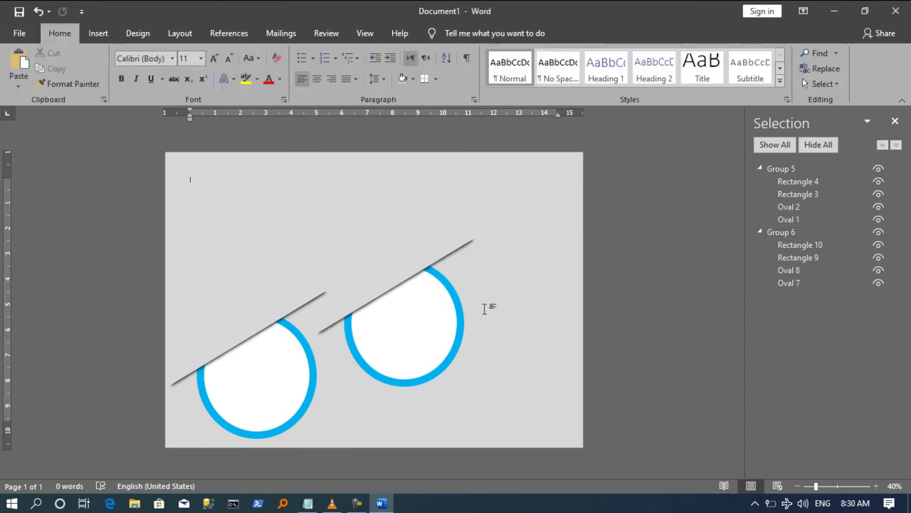
click(427, 313)
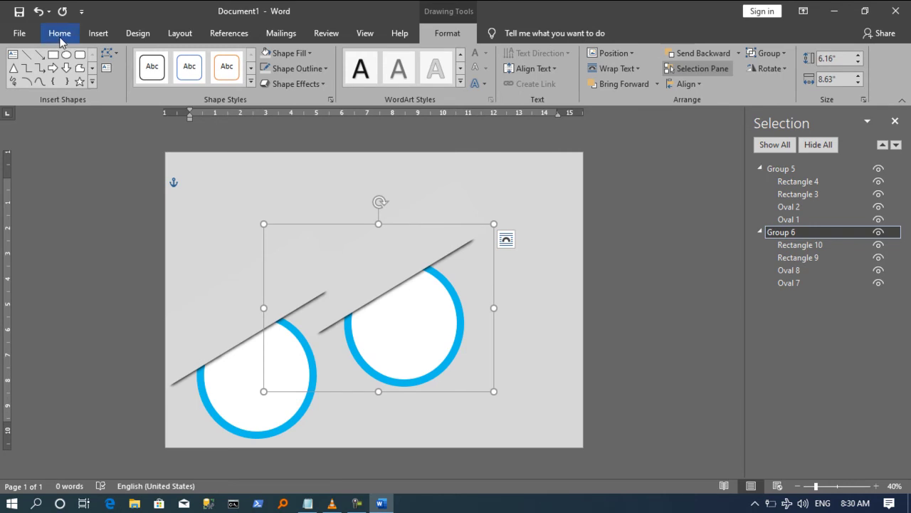
- Copy and paste the right circle group as a third copy, then resize and place it at the top right
click(60, 33)
click(50, 69)
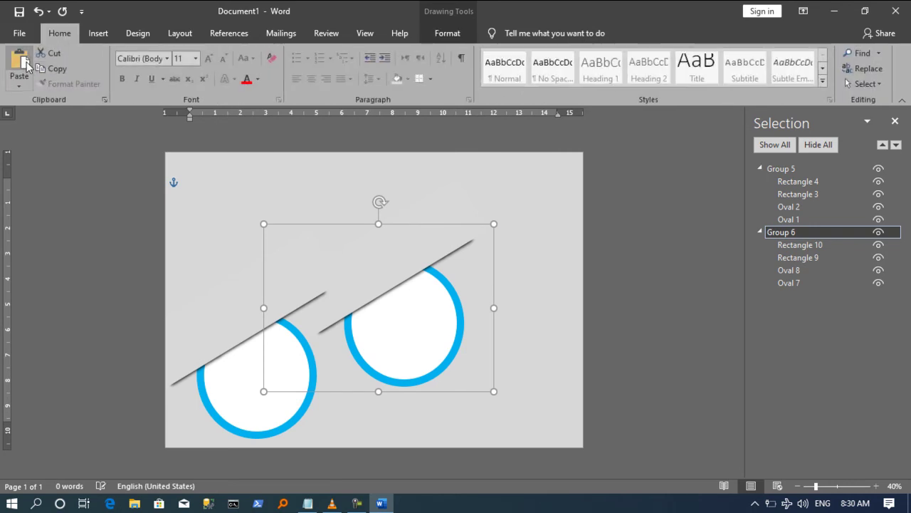
click(26, 65)
mouse_move(420, 307)
mouse_down()
mouse_move(519, 220)
mouse_move(550, 255)
mouse_up()
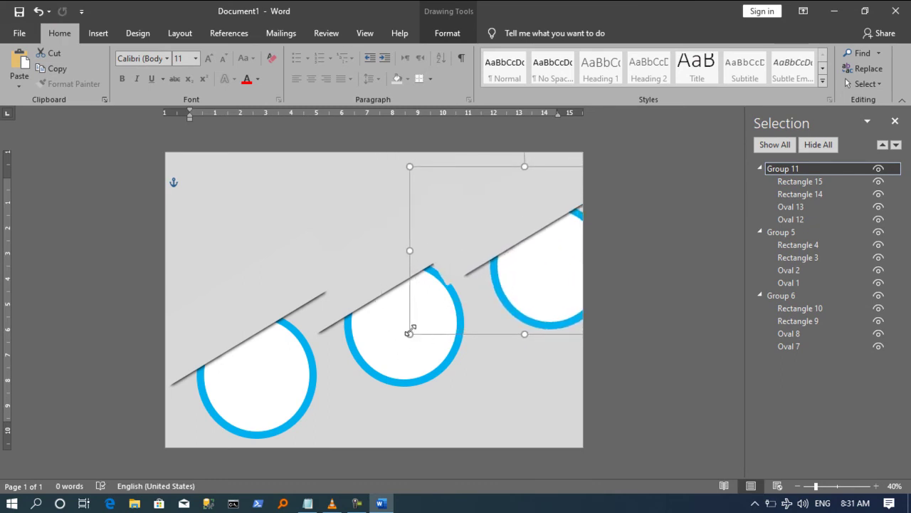
drag(409, 331, 497, 310)
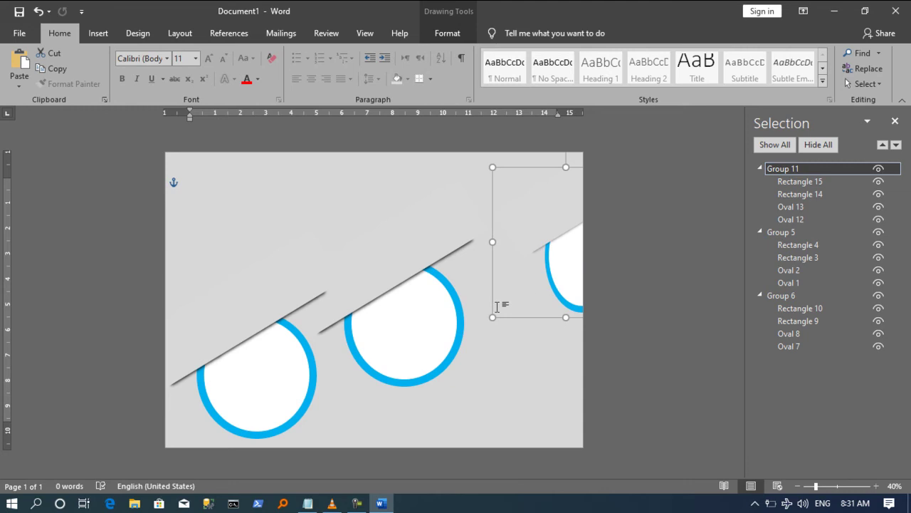
key(ctrl+z)
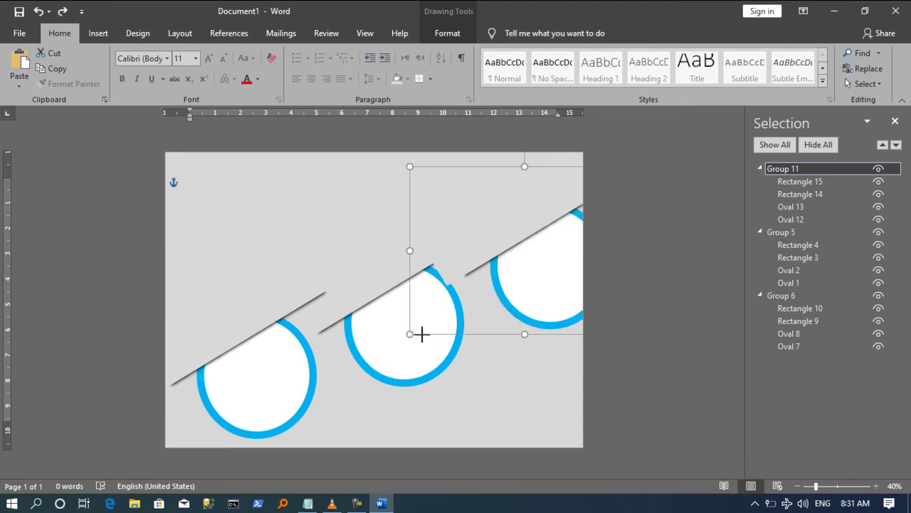
drag(408, 336, 445, 327)
drag(551, 266, 457, 269)
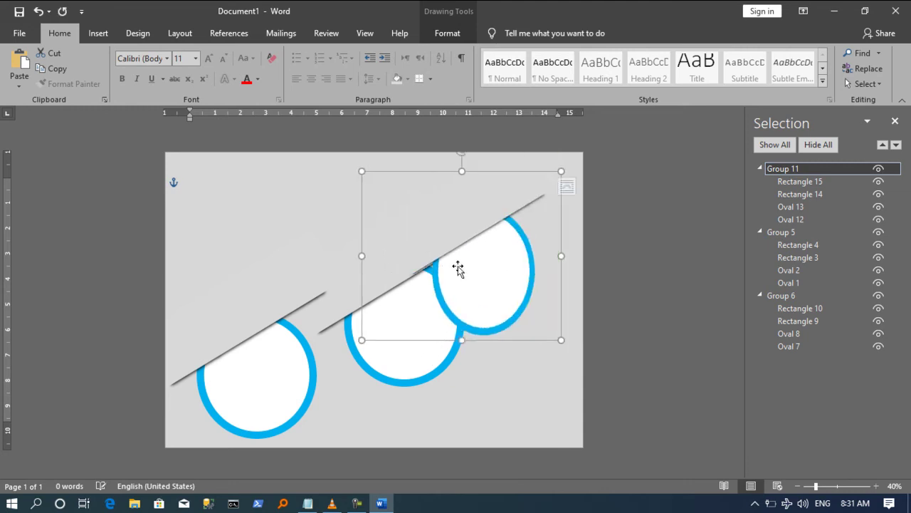
drag(561, 340, 551, 309)
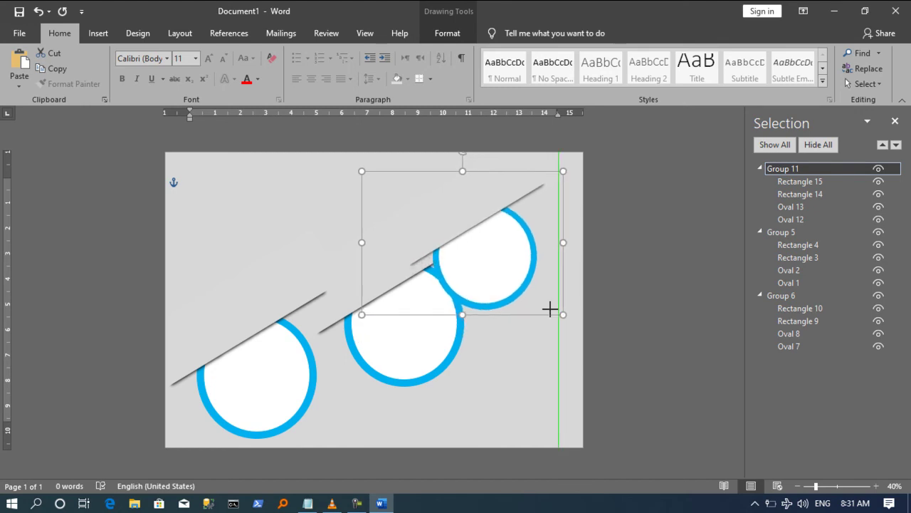
drag(511, 284, 551, 291)
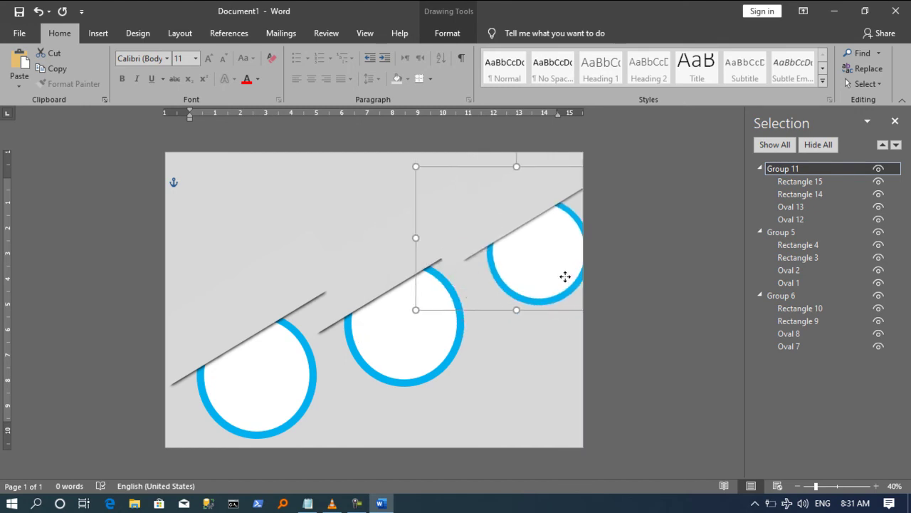
- Shrink the middle circle group, then move it and the right group up along the band
click(309, 380)
click(436, 358)
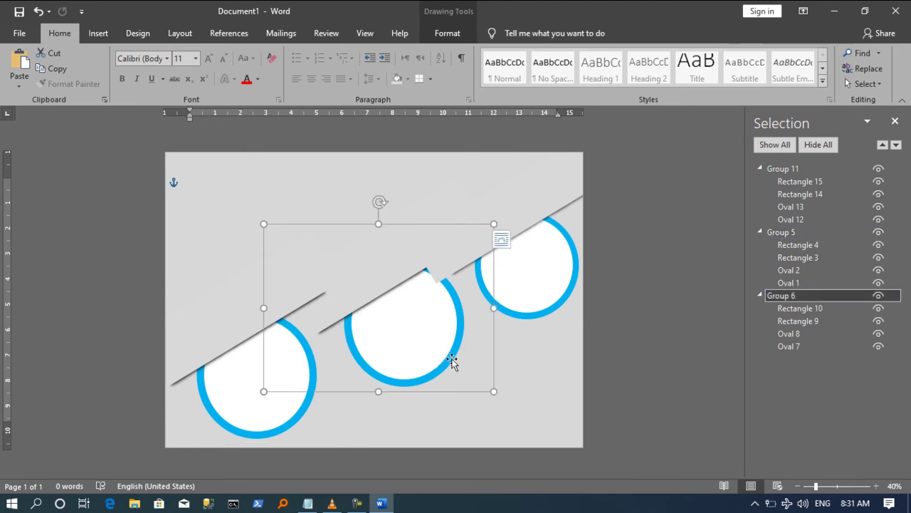
drag(494, 391, 476, 369)
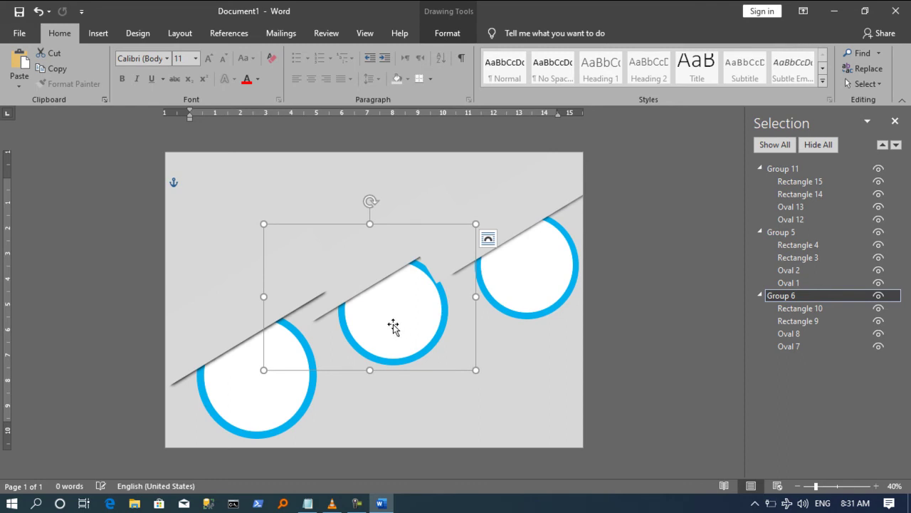
drag(393, 326, 392, 334)
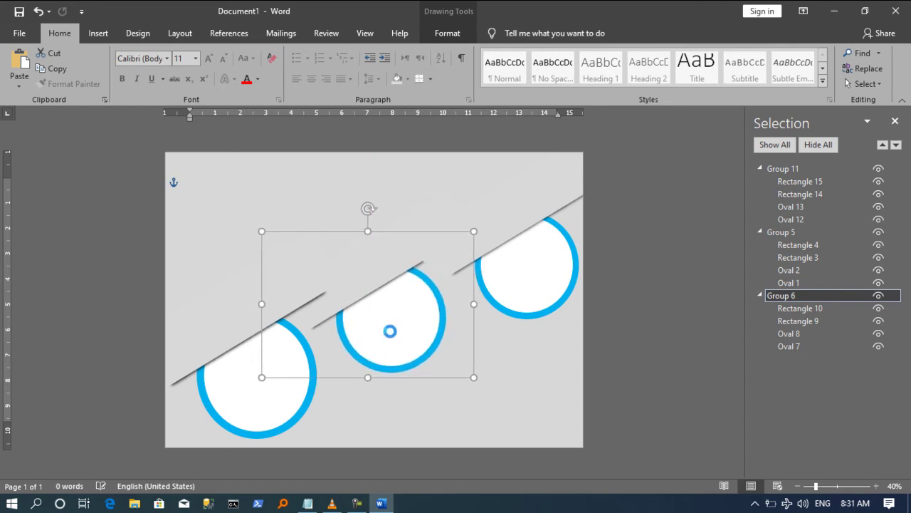
mouse_move(391, 330)
mouse_down()
mouse_move(409, 291)
mouse_move(397, 300)
mouse_up()
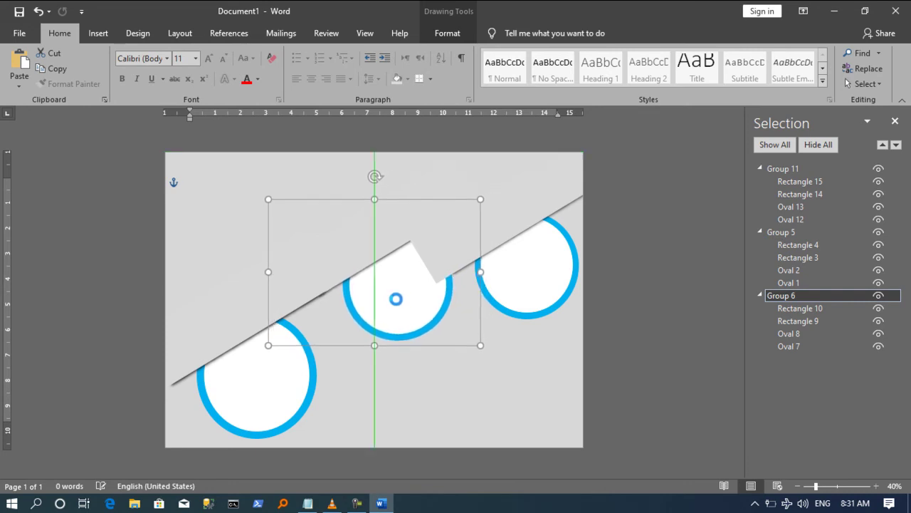
drag(397, 301, 397, 298)
click(497, 369)
drag(525, 271, 499, 224)
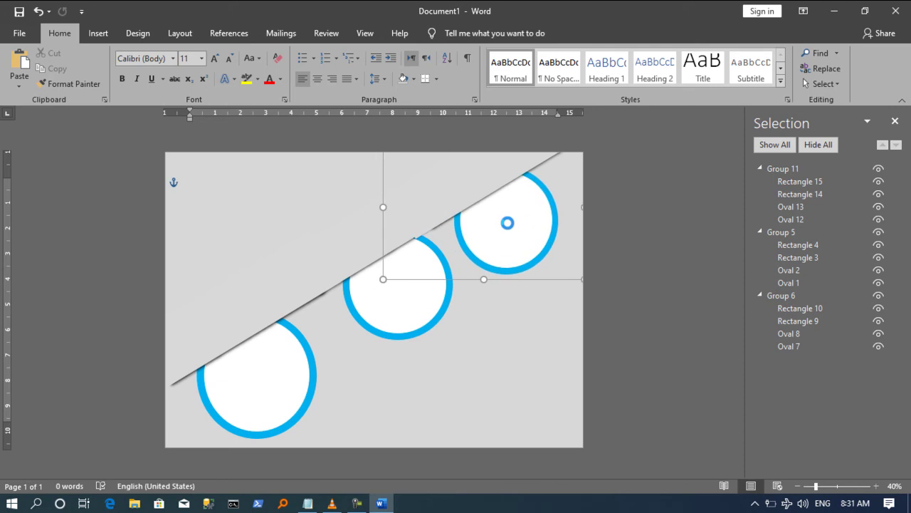
- Shift the right circle group slightly right and send it backward twice
drag(499, 223, 504, 222)
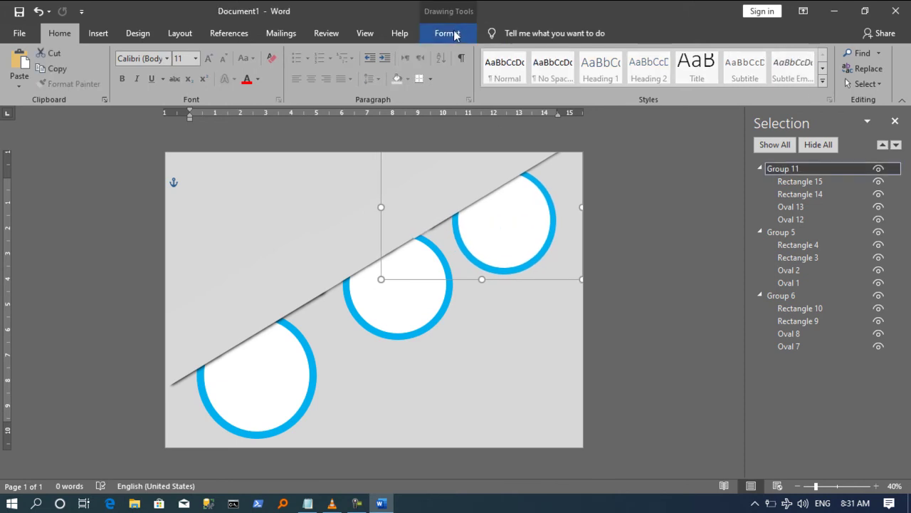
click(455, 32)
click(708, 54)
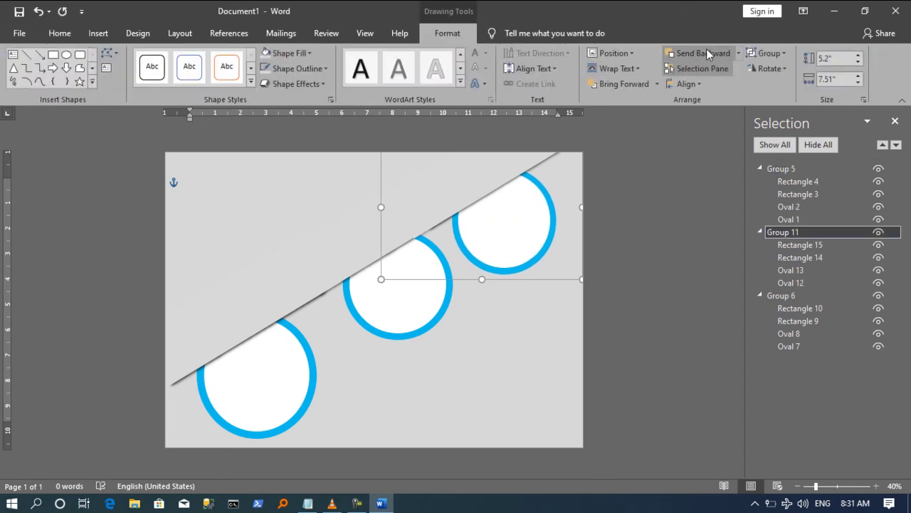
click(708, 54)
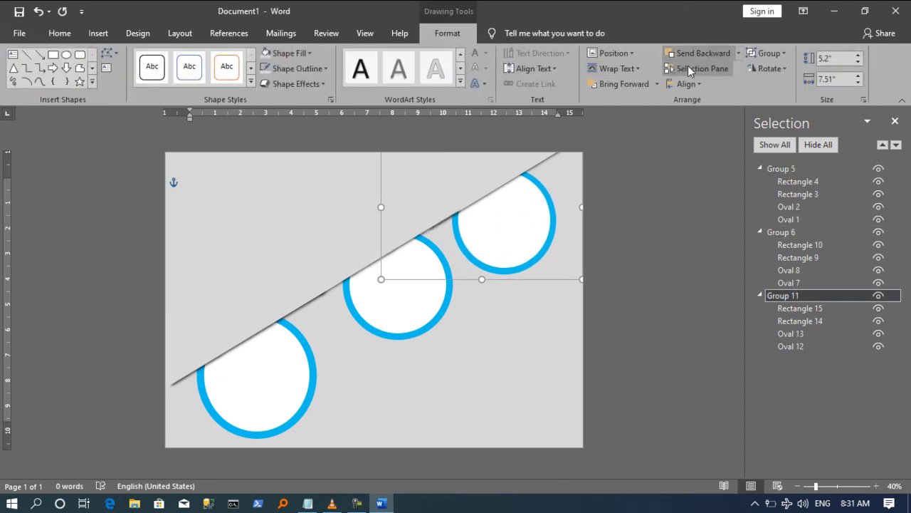
- Nudge the middle circle group, send it behind the band, then enlarge it and move it up-left
click(365, 306)
drag(384, 296, 380, 295)
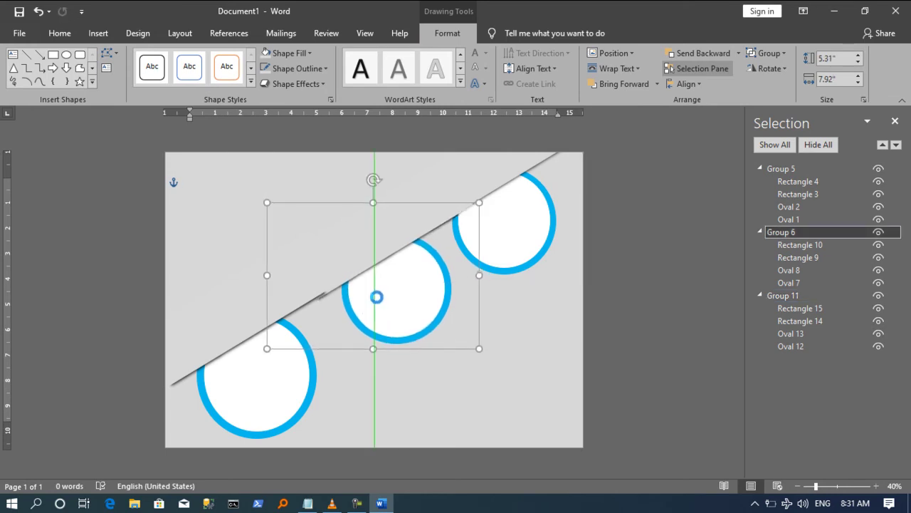
drag(376, 295, 378, 296)
key(Up)
key(Left)
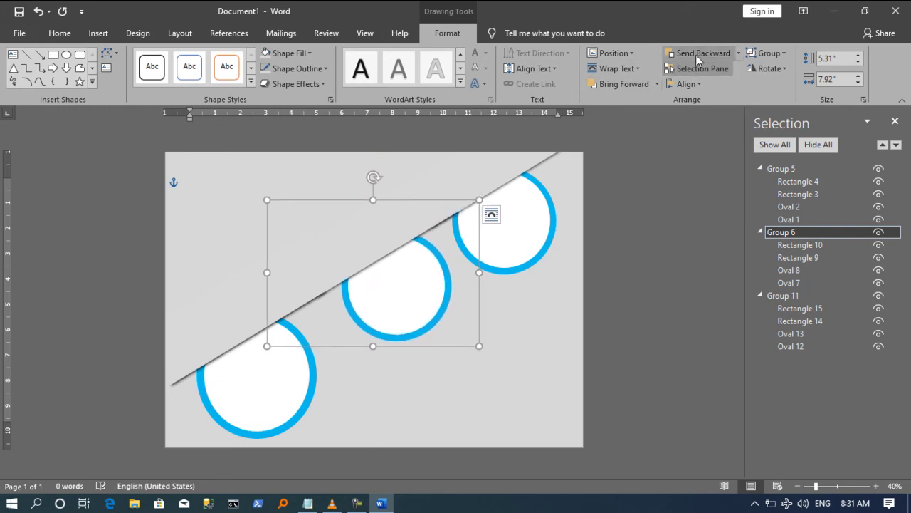
click(700, 52)
click(508, 377)
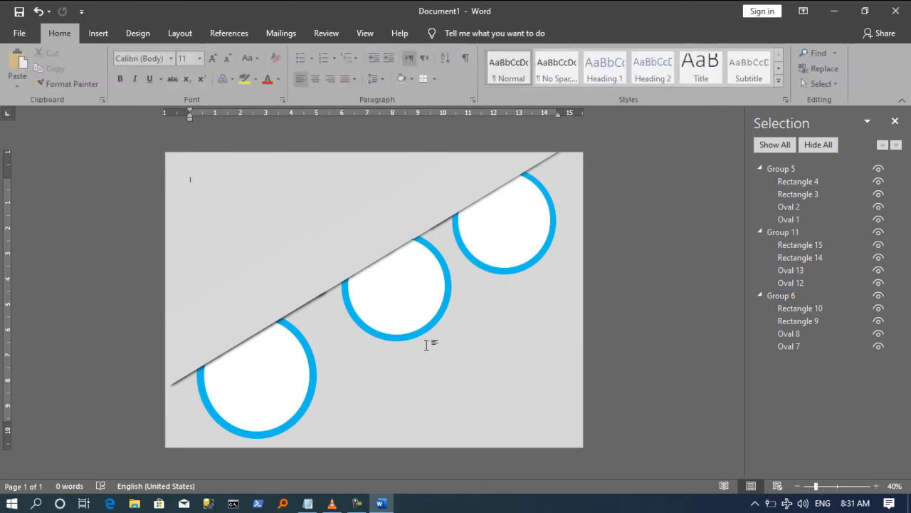
click(401, 320)
drag(488, 348, 493, 353)
mouse_move(410, 322)
mouse_down()
mouse_move(383, 292)
mouse_move(378, 299)
mouse_move(391, 298)
mouse_up()
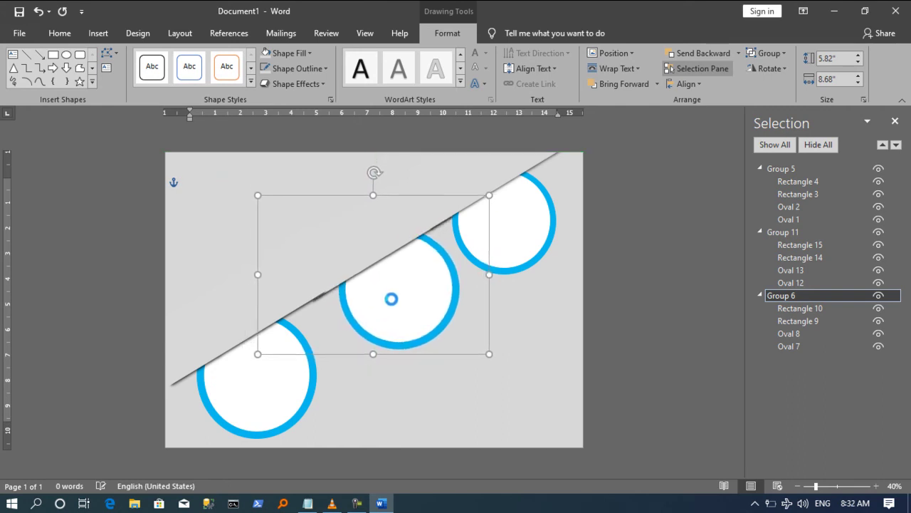
- Move the right circle group up and right, then send it behind the band
click(521, 225)
drag(506, 250, 522, 238)
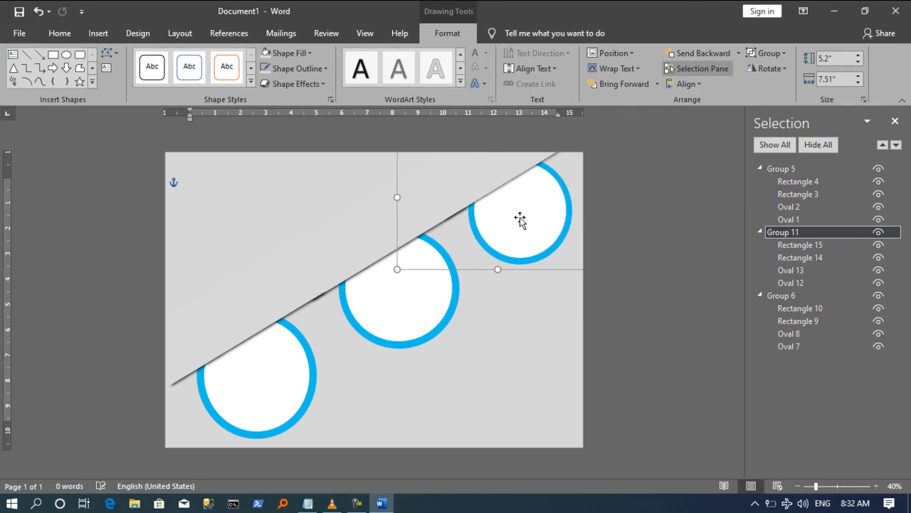
click(694, 52)
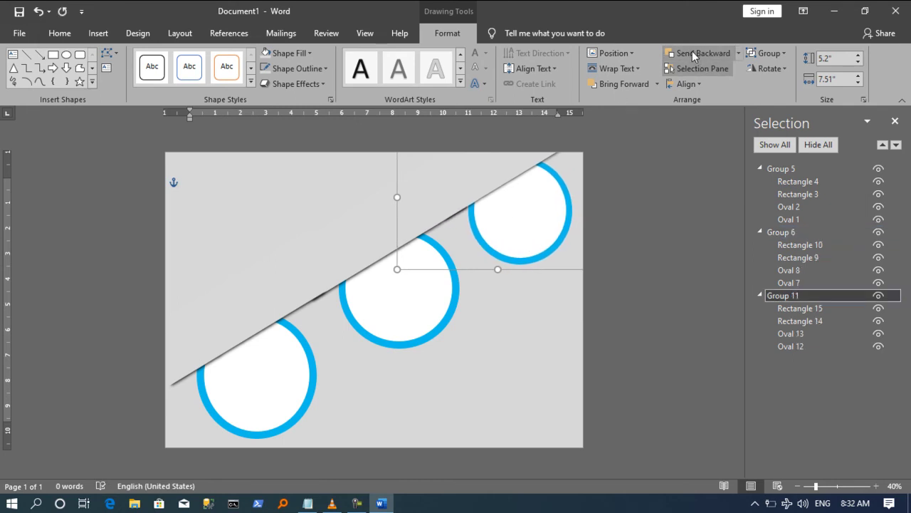
click(486, 382)
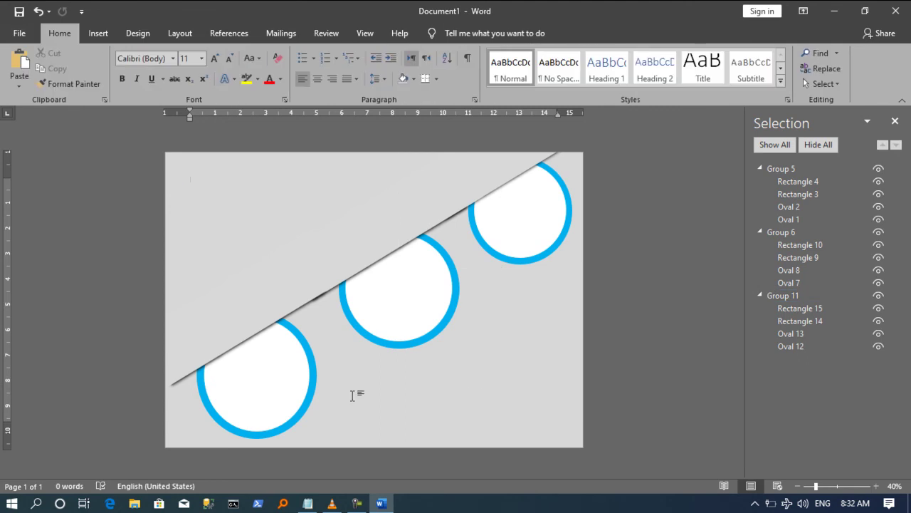
- Fill the left inner oval with Final For AmiriTech Channel.jpg from the Desktop
click(270, 392)
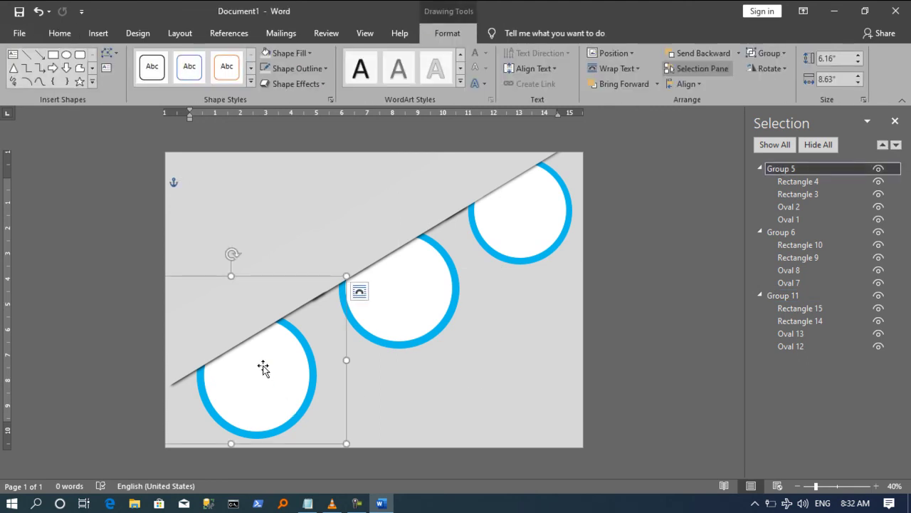
click(263, 367)
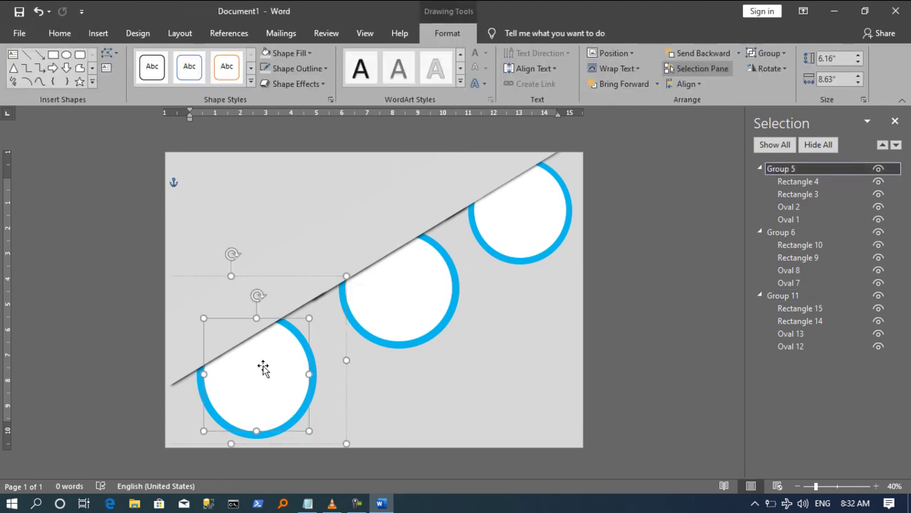
click(291, 53)
key(Escape)
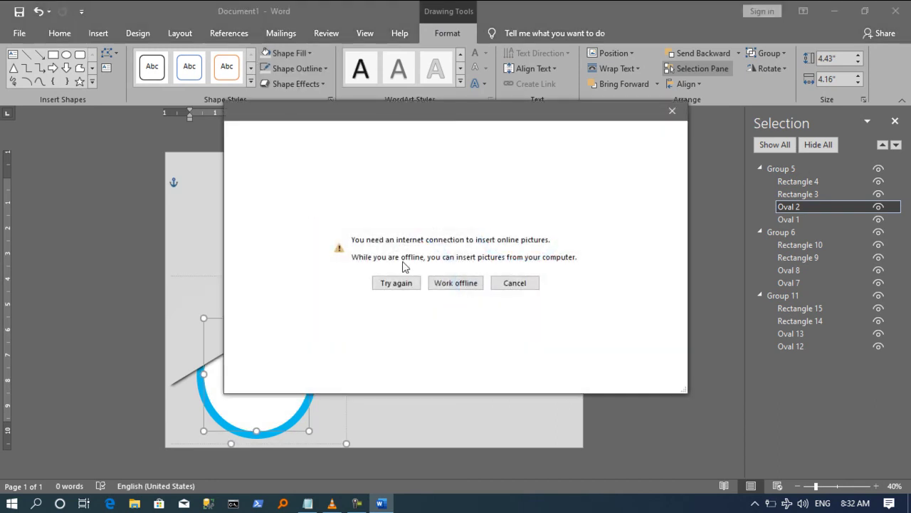
click(396, 282)
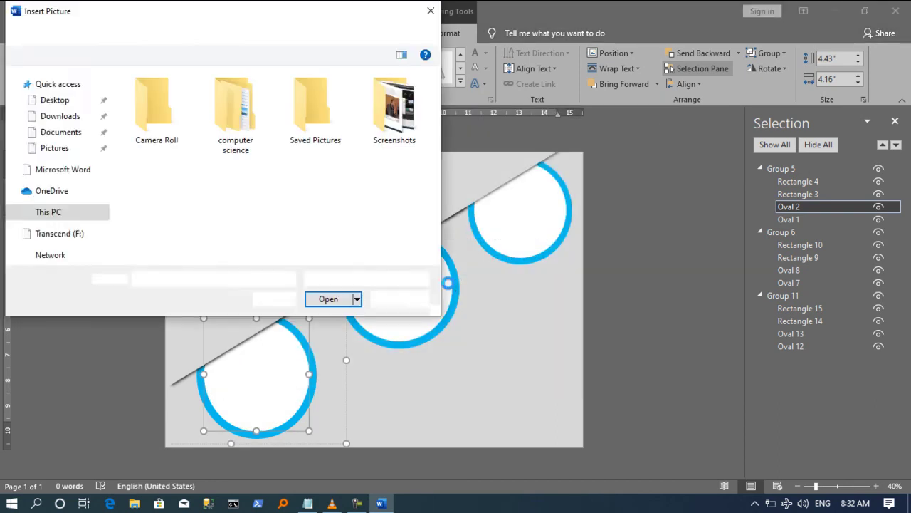
click(78, 112)
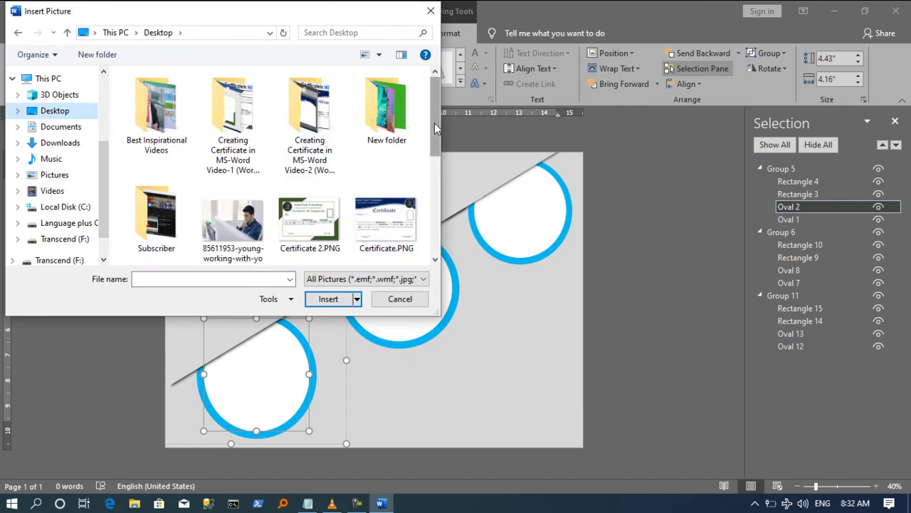
drag(436, 127, 436, 217)
click(135, 103)
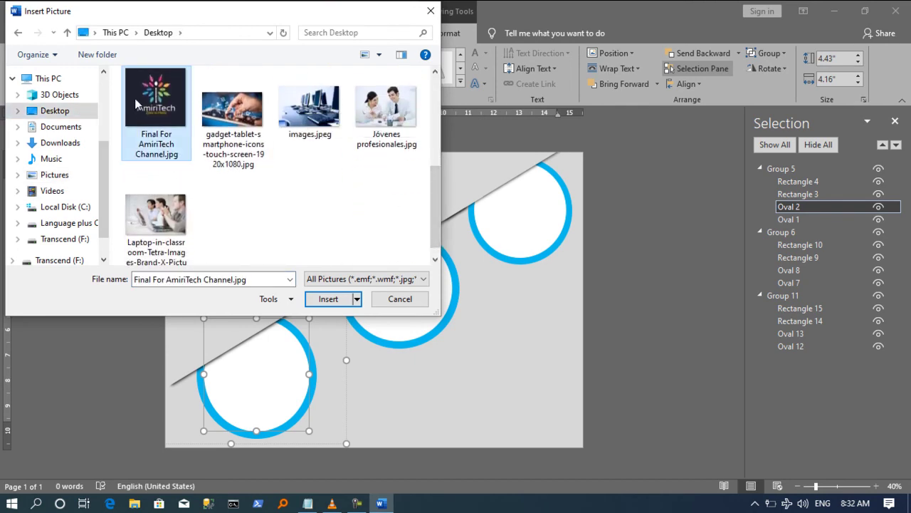
click(326, 299)
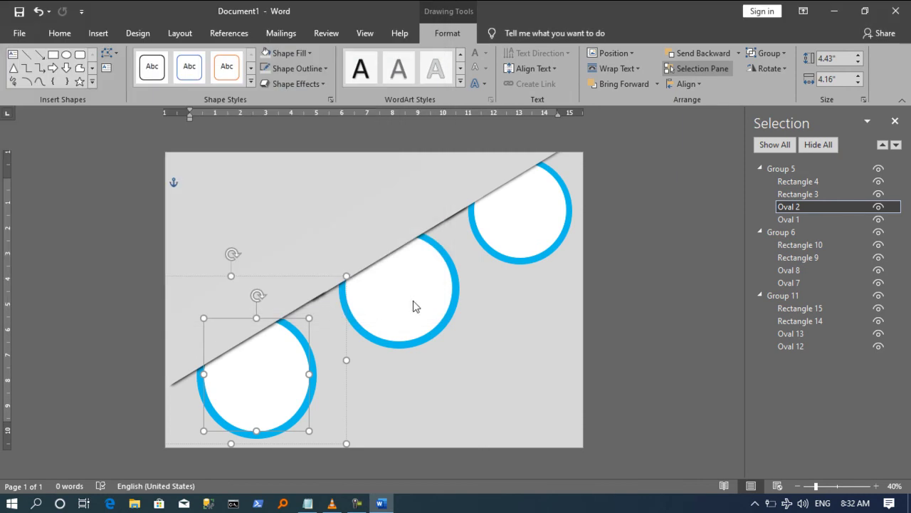
- Set the logo-filled left oval to No Outline
click(413, 295)
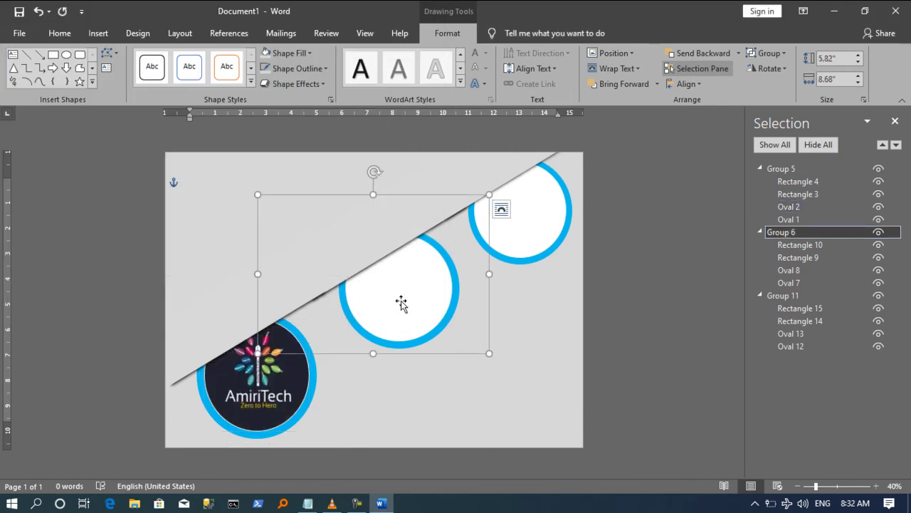
click(274, 404)
click(275, 404)
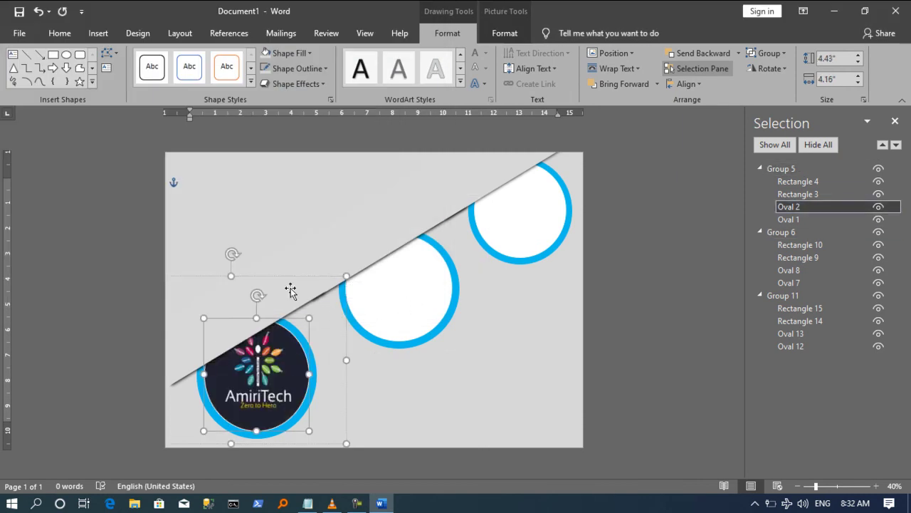
click(292, 68)
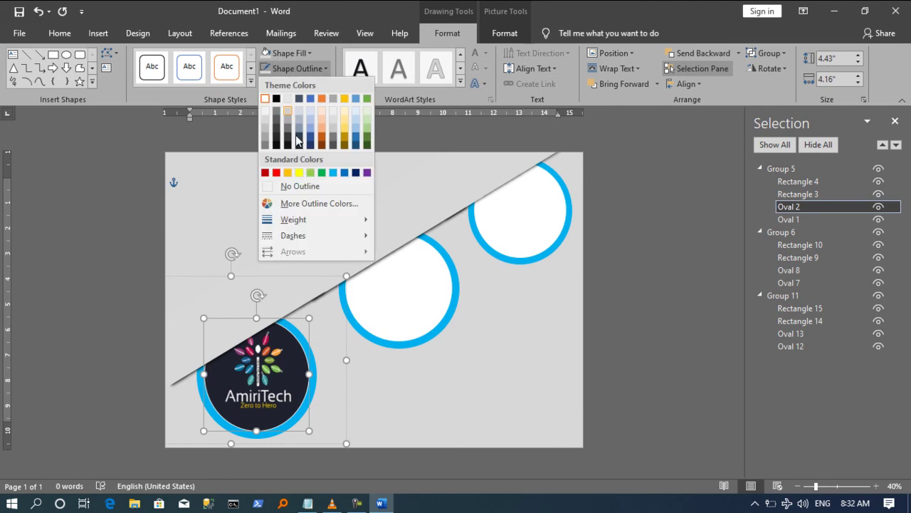
click(315, 187)
click(419, 277)
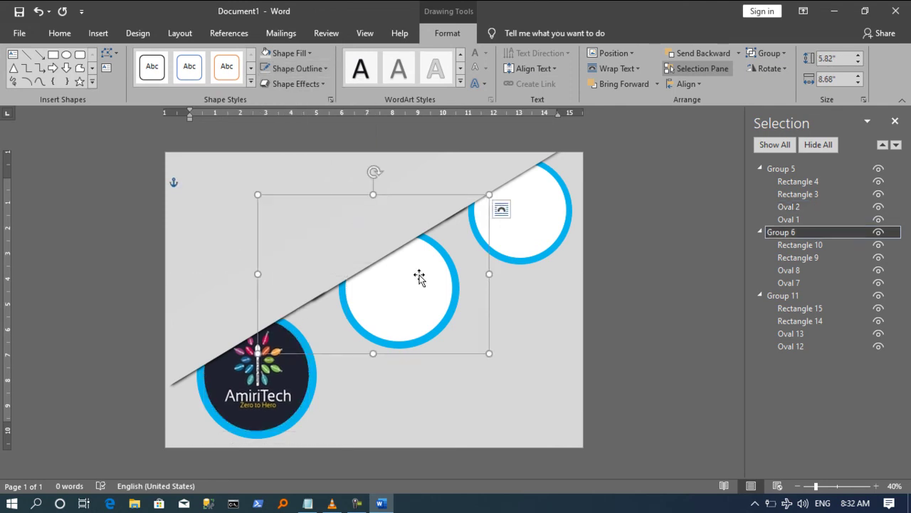
click(419, 277)
- Remove the middle oval's outline and fill it with the computer-lab photo images.jpeg
click(302, 68)
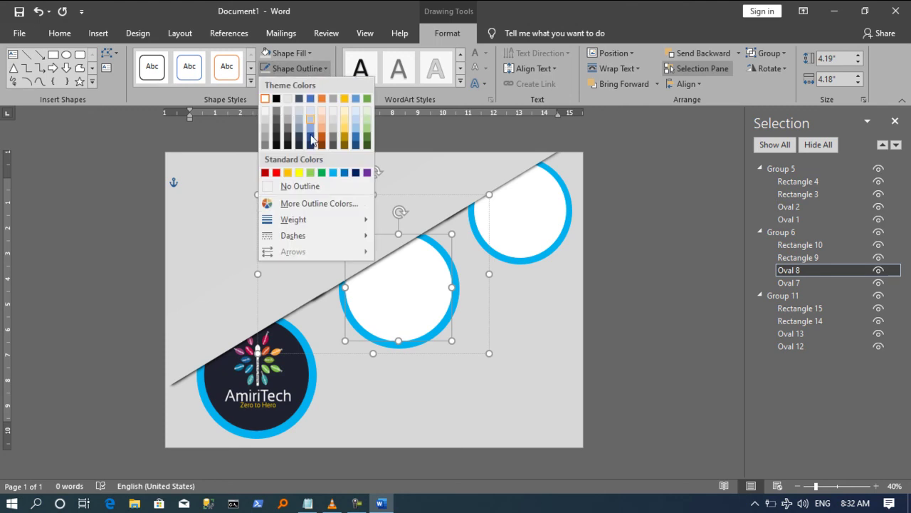
click(335, 187)
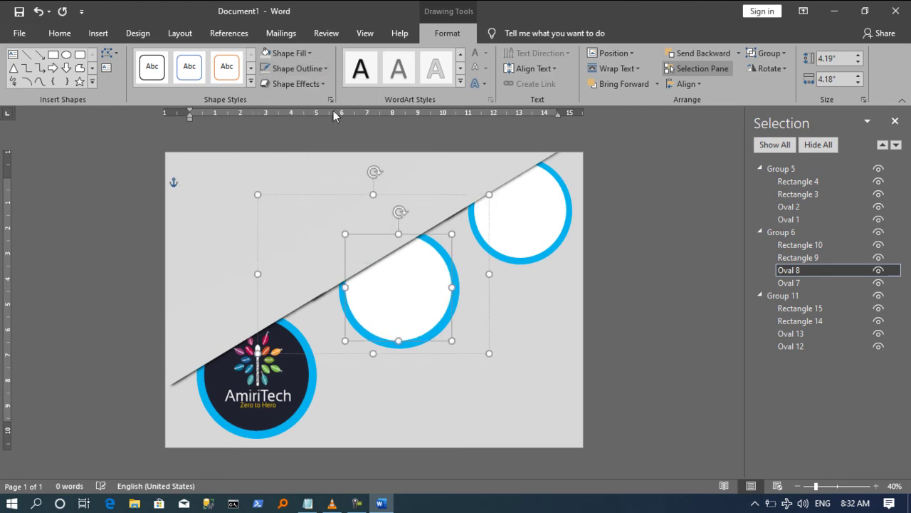
click(288, 54)
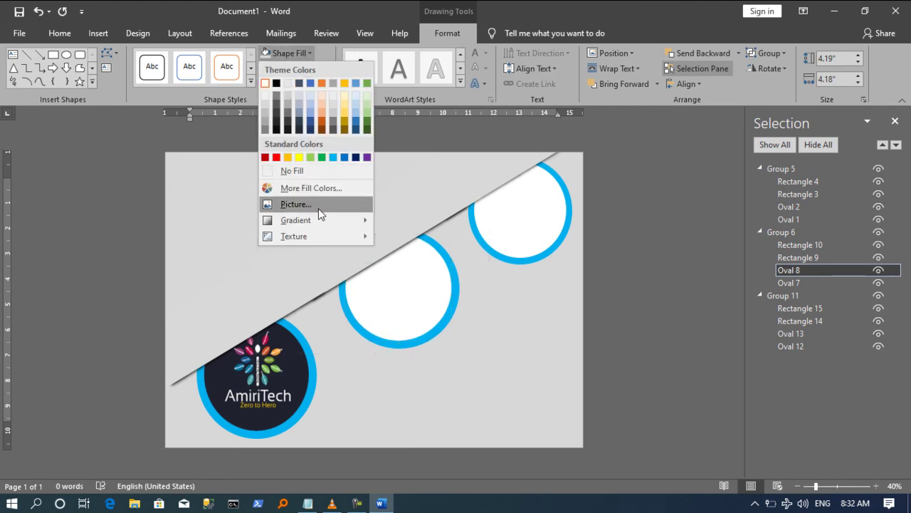
click(318, 207)
click(456, 282)
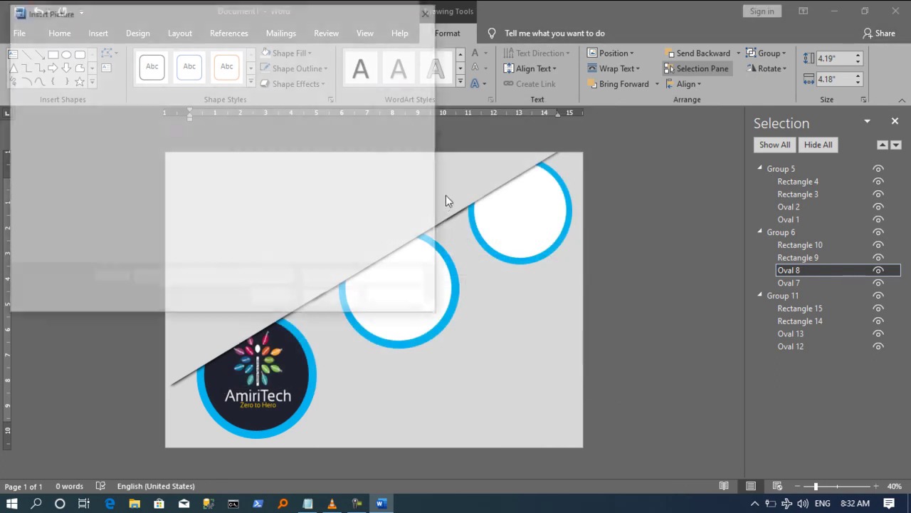
drag(434, 133, 432, 200)
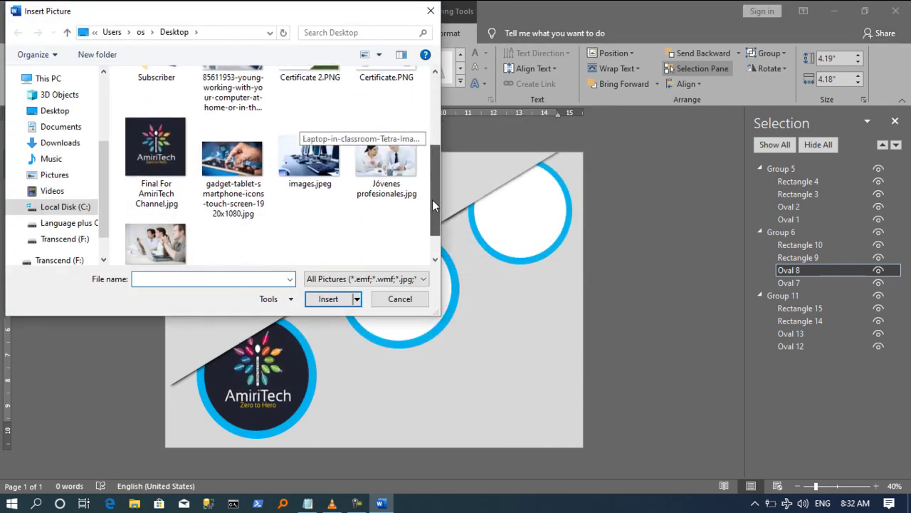
click(310, 153)
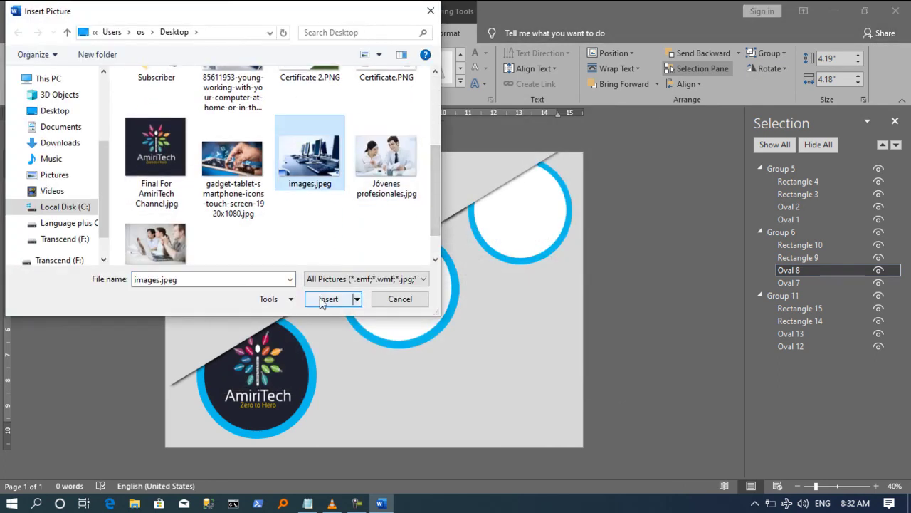
click(328, 298)
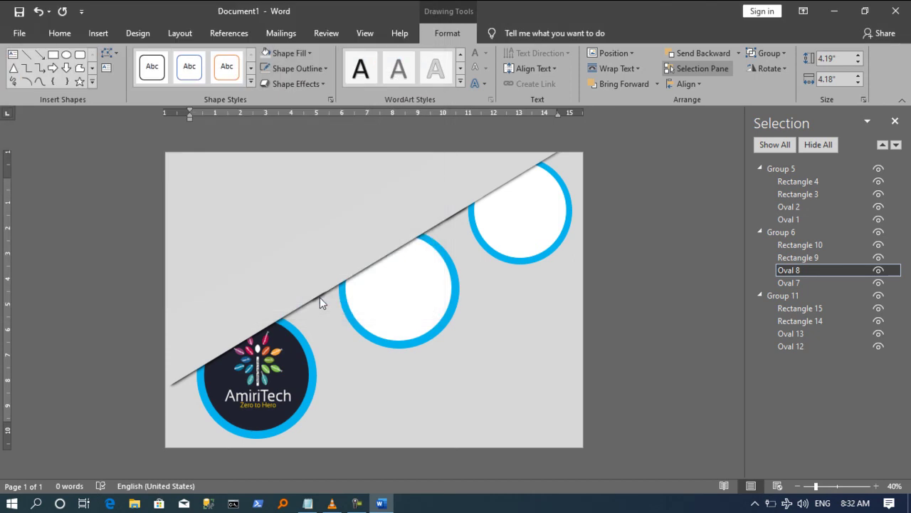
- Remove the top-right oval's outline and fill it with the gadget-tablet-smartphone photo
click(517, 212)
click(518, 213)
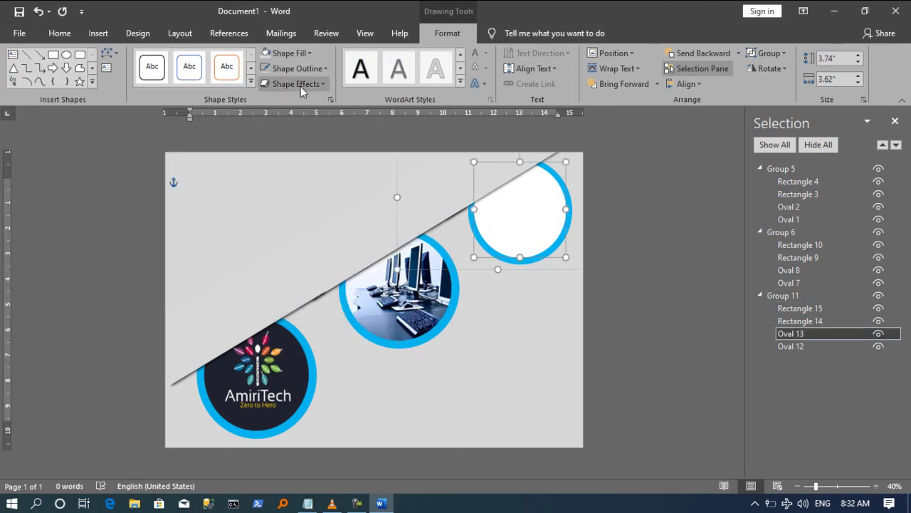
click(292, 69)
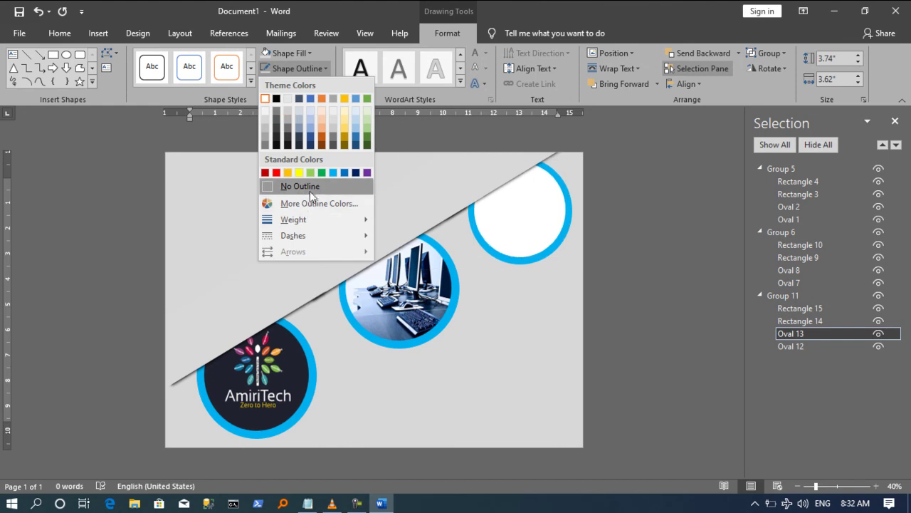
click(314, 187)
click(305, 53)
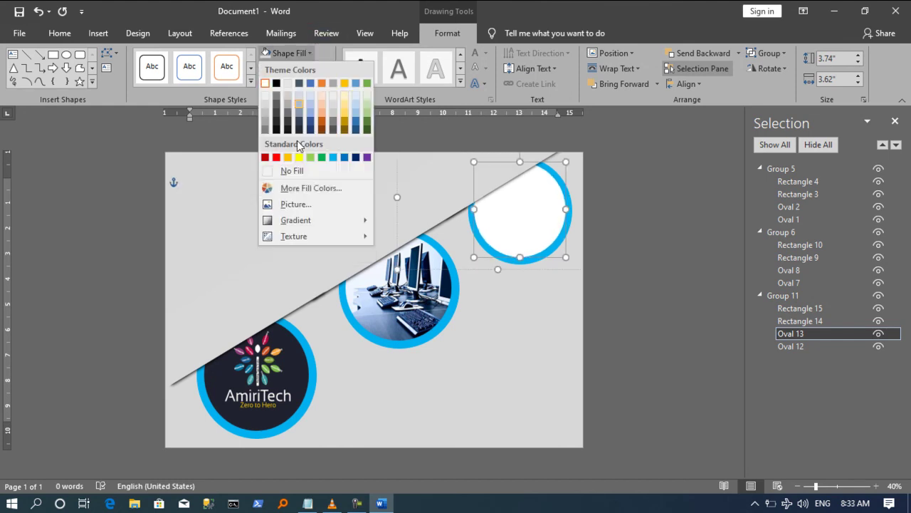
click(310, 208)
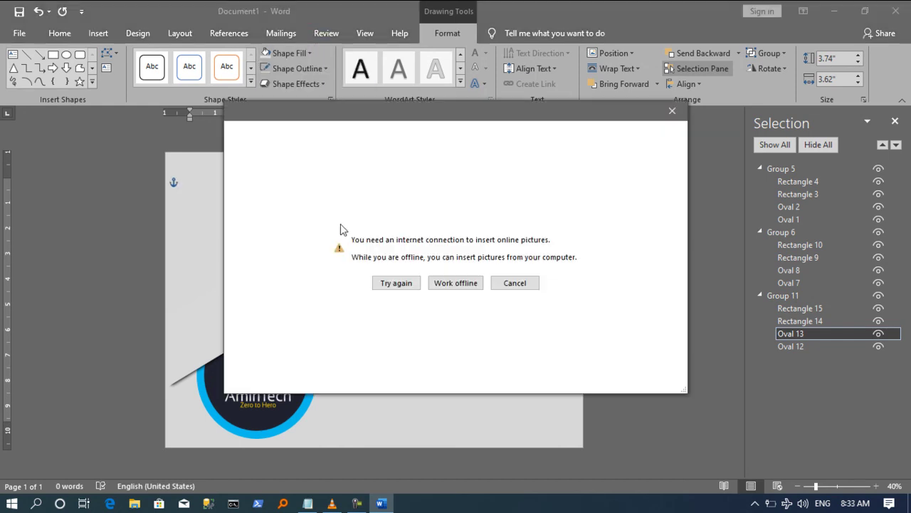
click(460, 283)
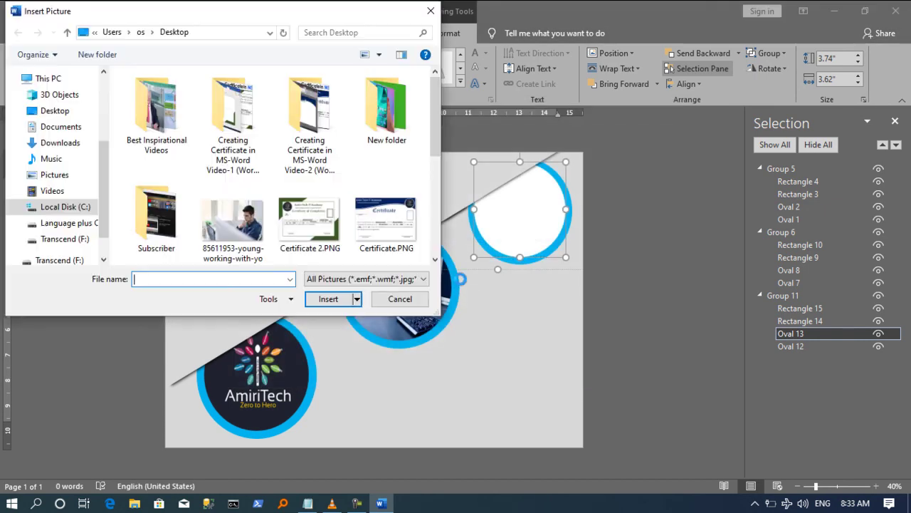
drag(435, 138, 437, 194)
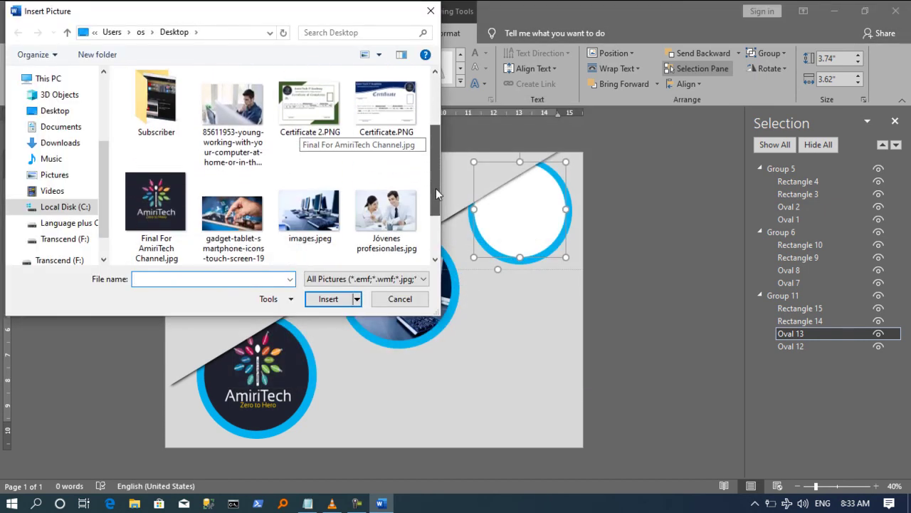
click(249, 205)
click(329, 299)
click(502, 382)
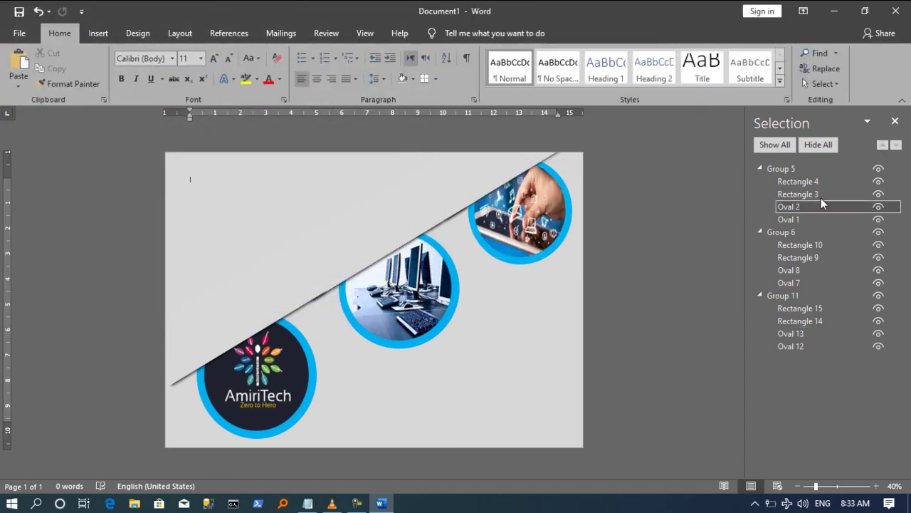
- Close the Selection pane and nudge the logo and middle photos into their rings
click(896, 123)
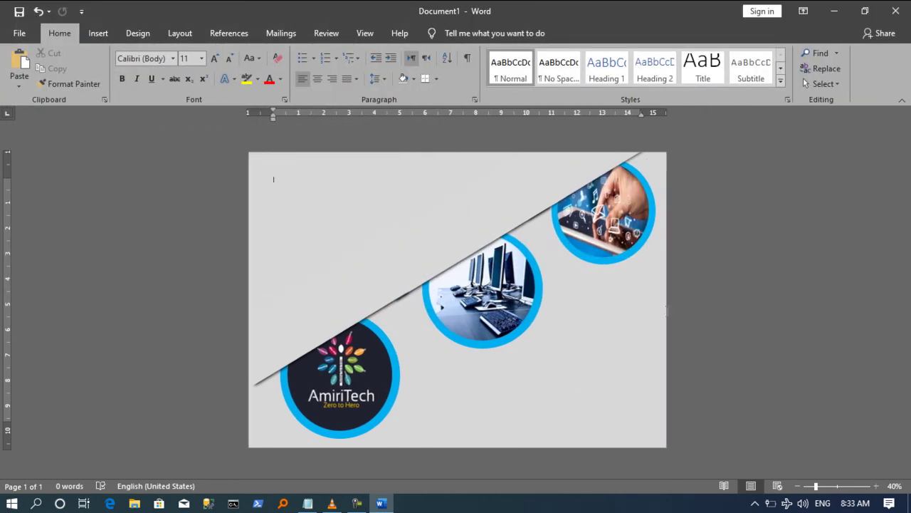
drag(284, 374, 284, 376)
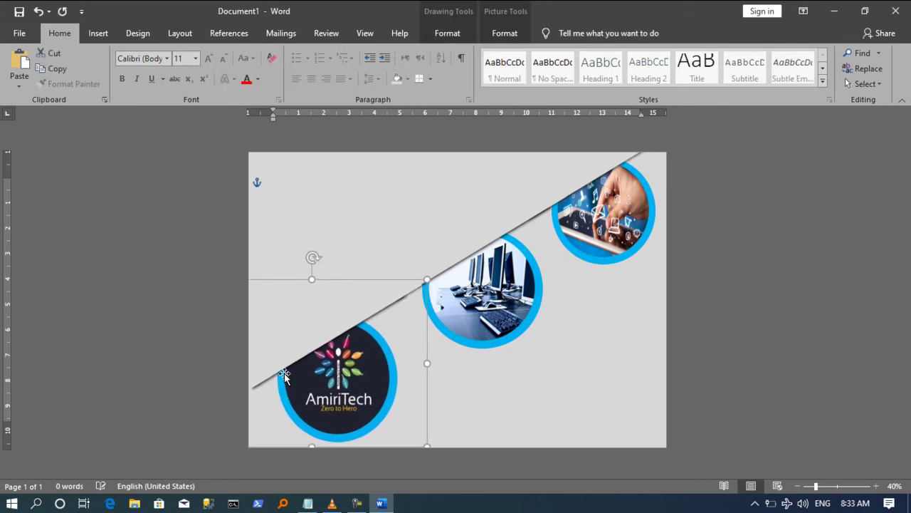
click(584, 401)
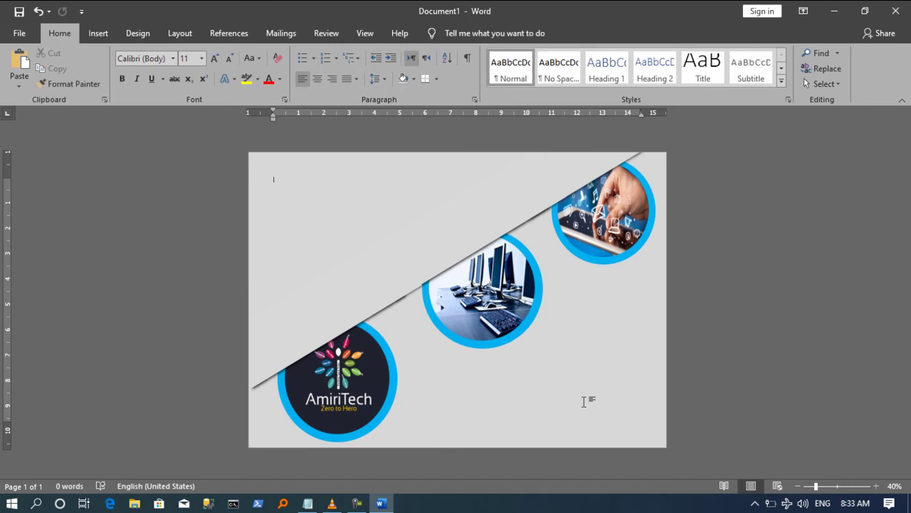
click(482, 263)
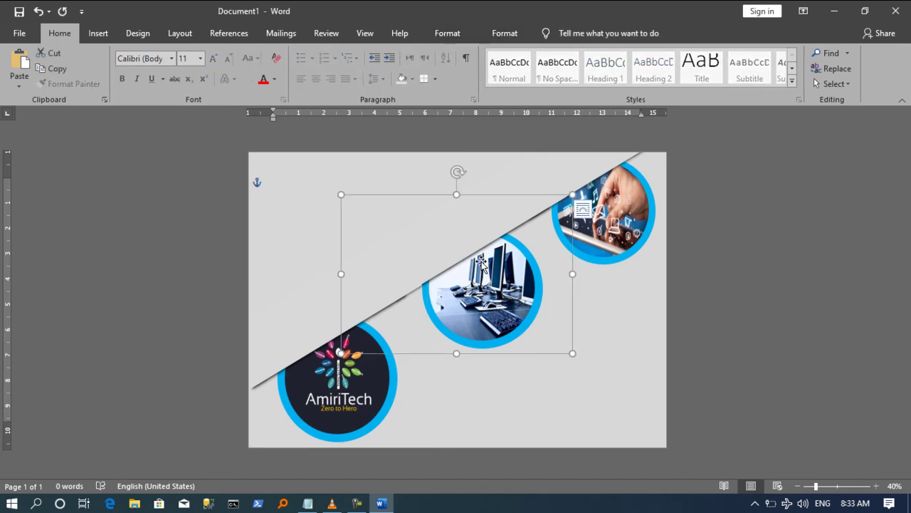
drag(541, 285, 540, 283)
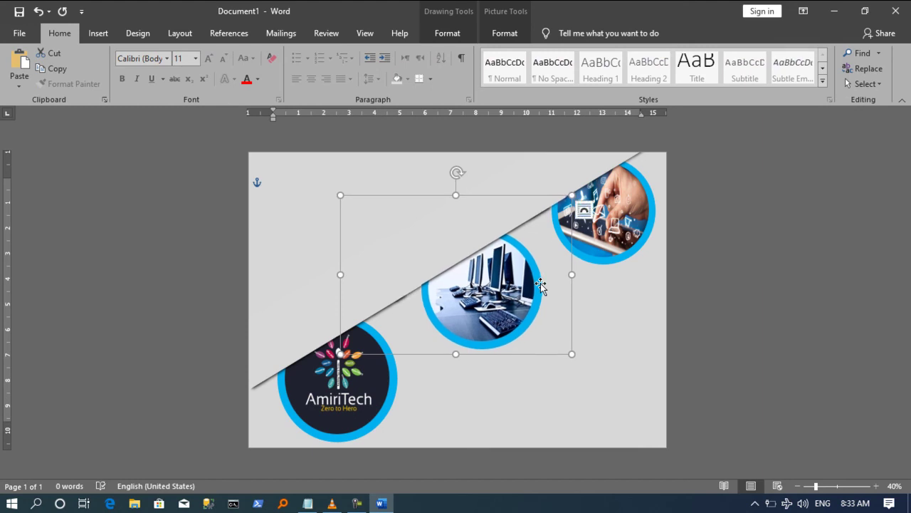
click(646, 264)
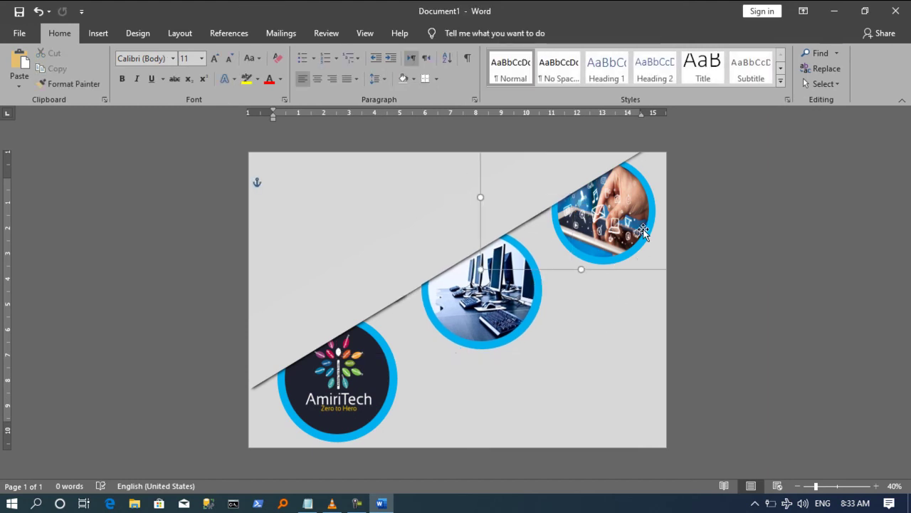
- Nudge the top-right photo with drags and arrow keys until centred in its ring
click(642, 230)
drag(643, 230, 642, 229)
key(Right)
key(Right)
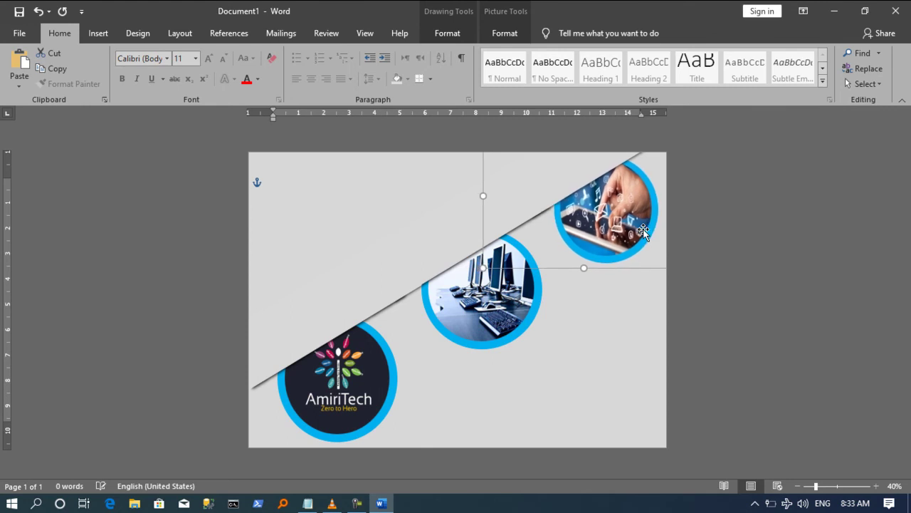
key(Down)
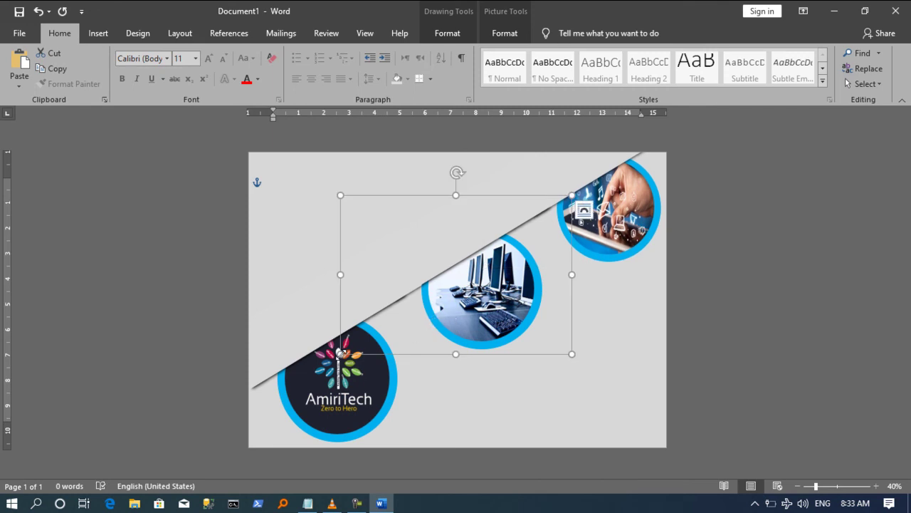
click(571, 423)
drag(510, 301, 510, 303)
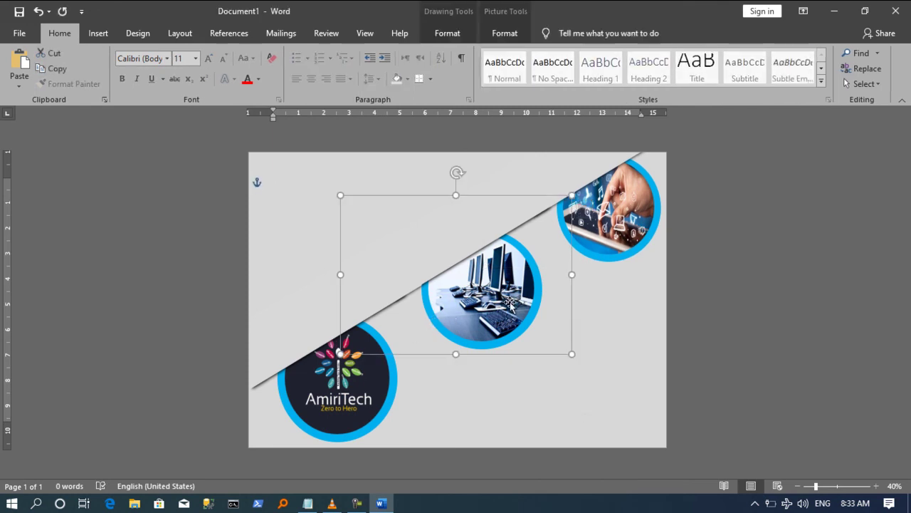
click(629, 392)
click(607, 246)
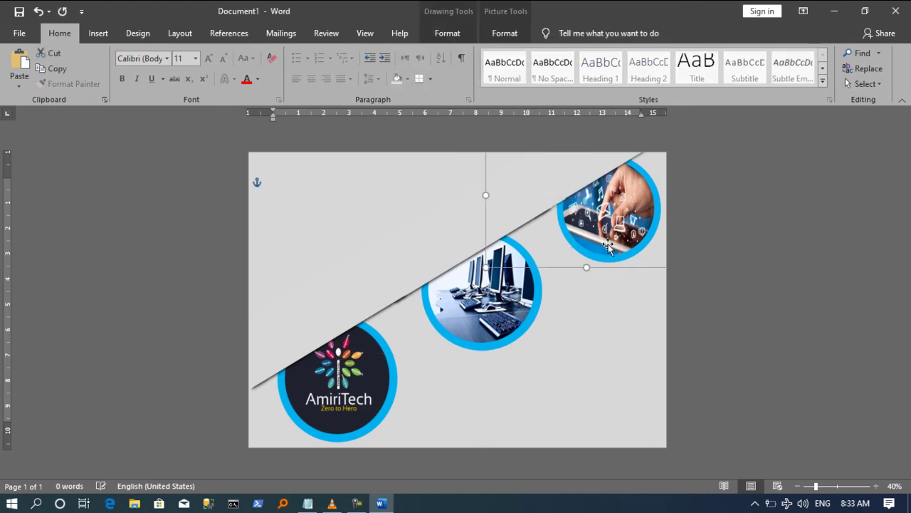
drag(608, 245, 607, 245)
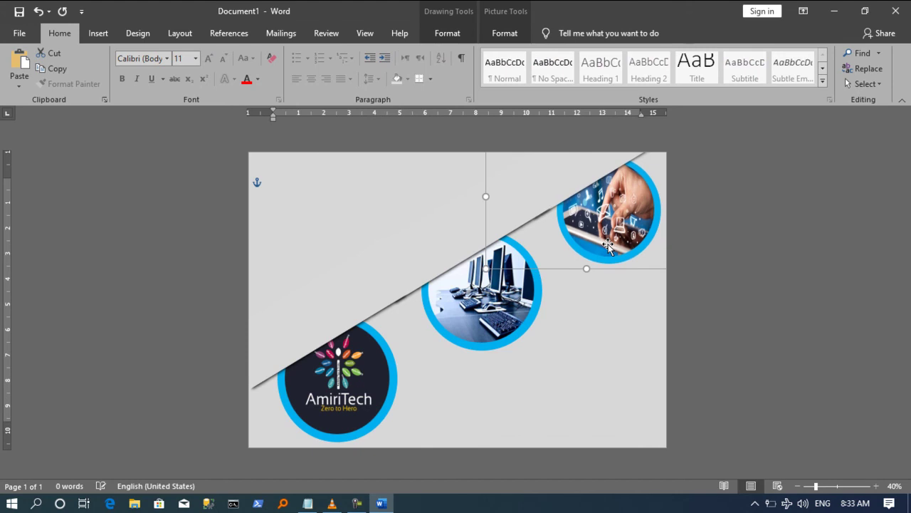
key(Escape)
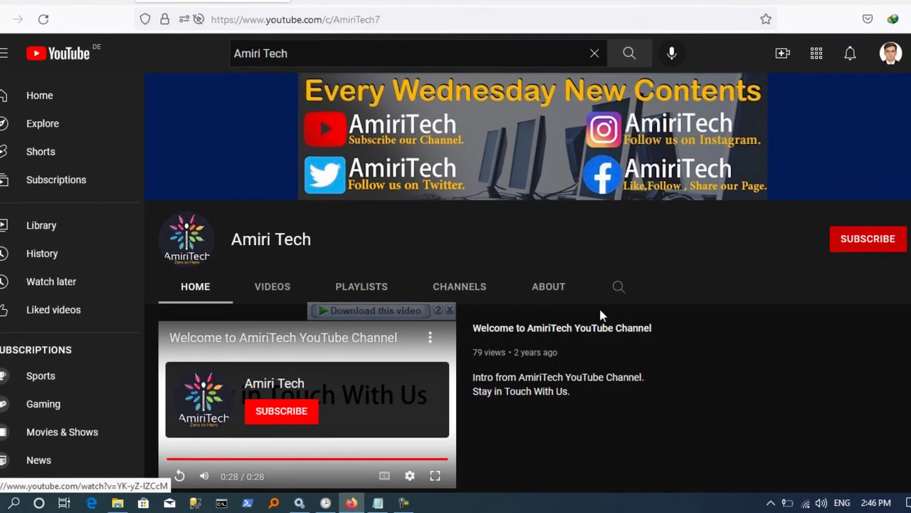
- Subscribe to the Amiri Tech channel, set notifications to All, and scroll down to its uploads
drag(900, 149, 905, 149)
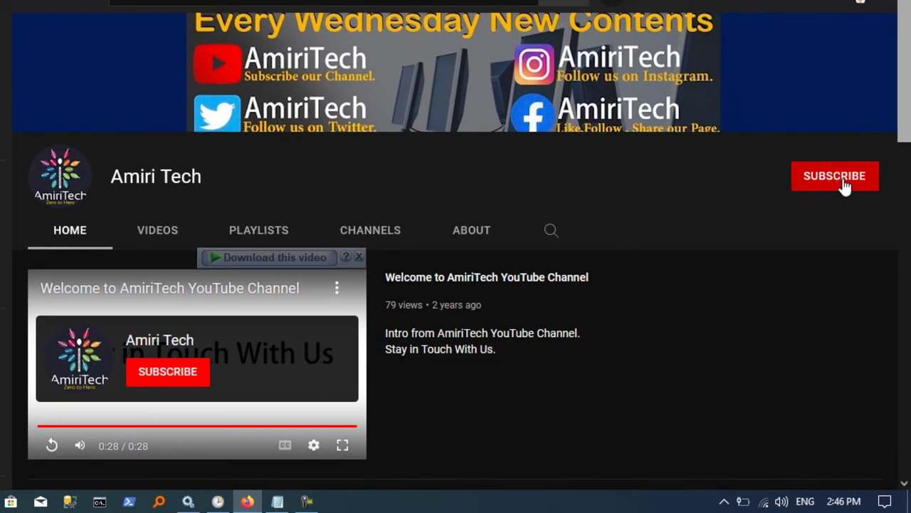
click(850, 221)
click(866, 178)
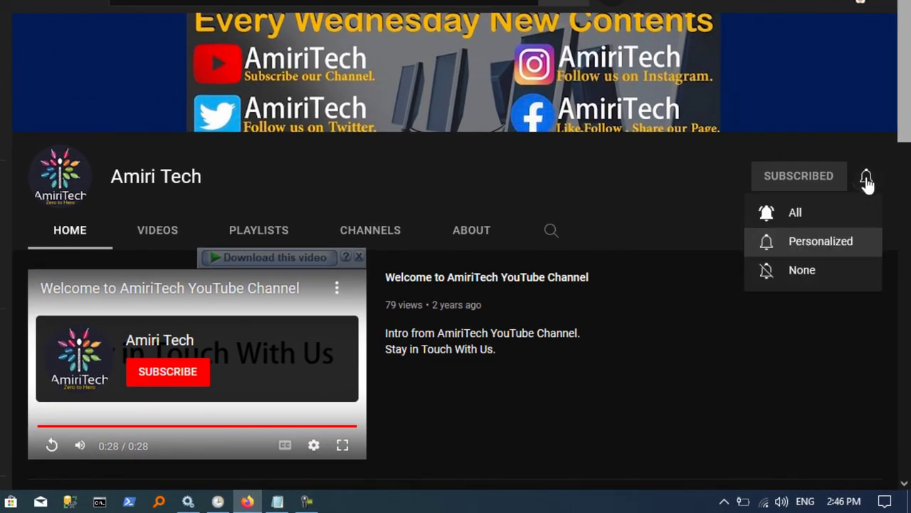
click(824, 213)
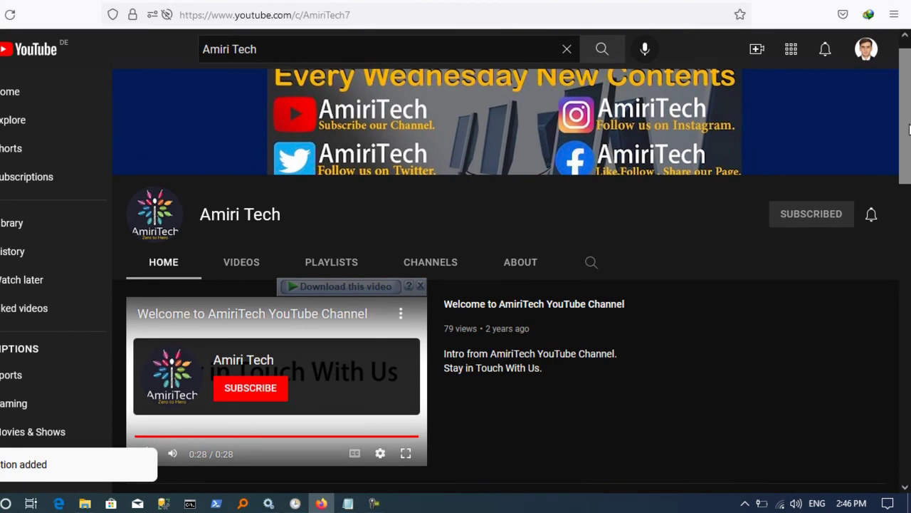
mouse_move(907, 104)
mouse_down()
mouse_move(909, 384)
mouse_move(909, 162)
mouse_up()
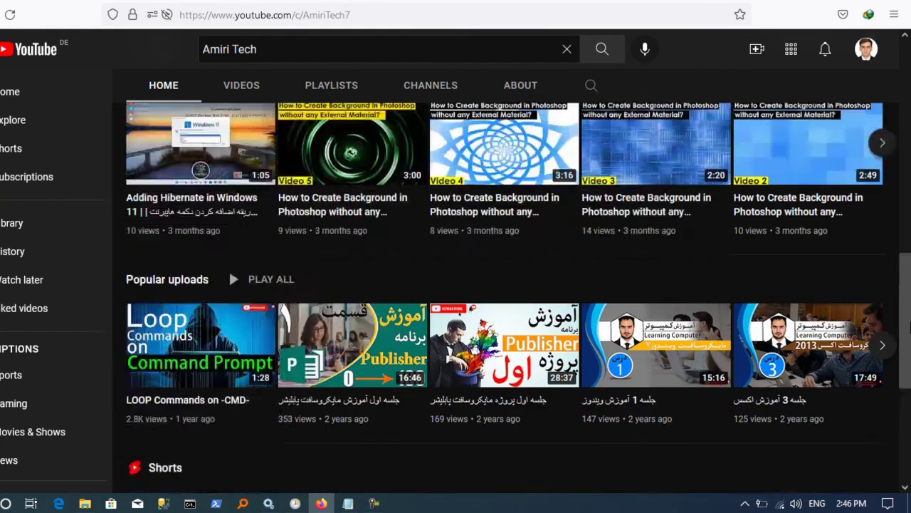